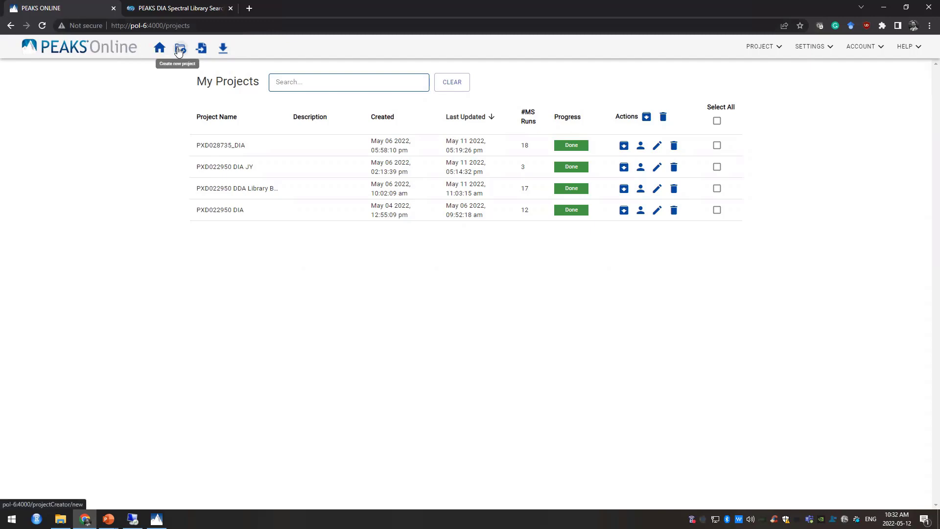
# Open the PXD022950 DDA Library Building project and view the DIA Workflow Example slide of the PEAKS Online Overview presentation in PowerPoint.
pyautogui.click(243, 195)
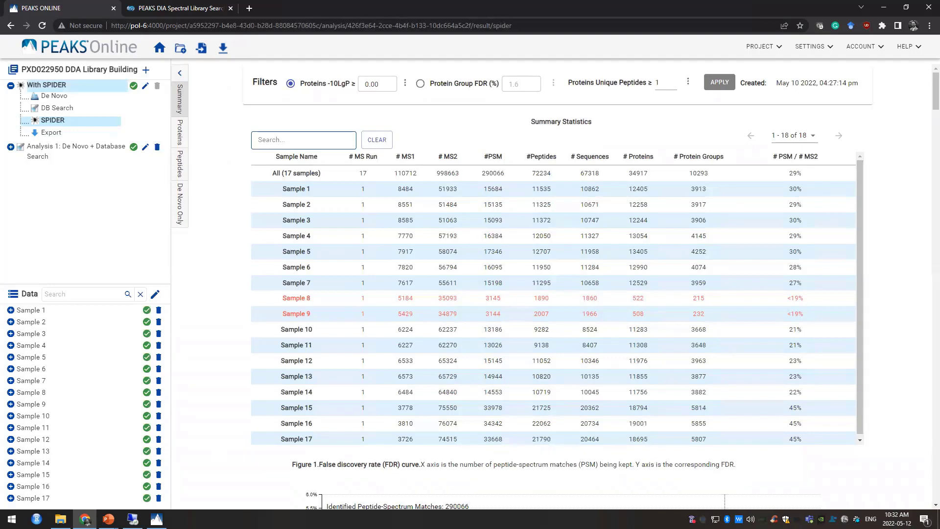
pyautogui.moveTo(108, 519)
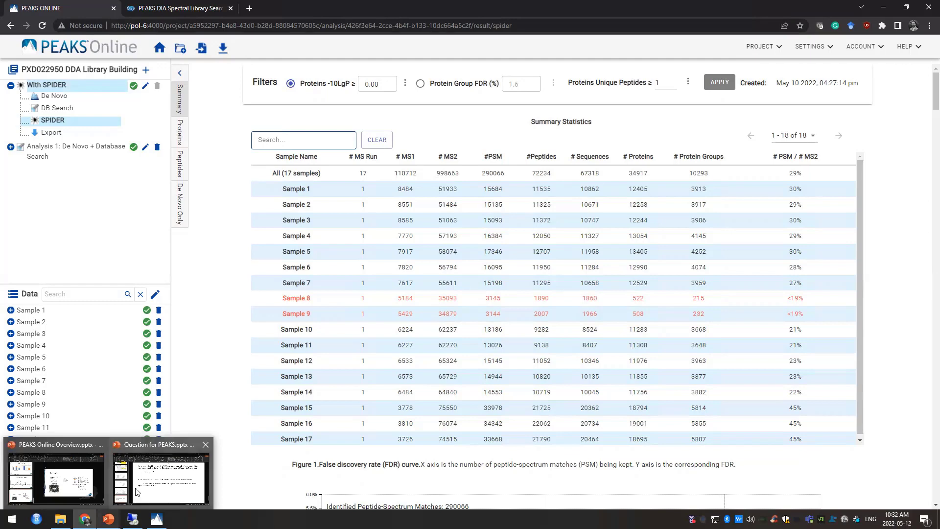
pyautogui.click(57, 460)
pyautogui.scroll(10, 88, 211)
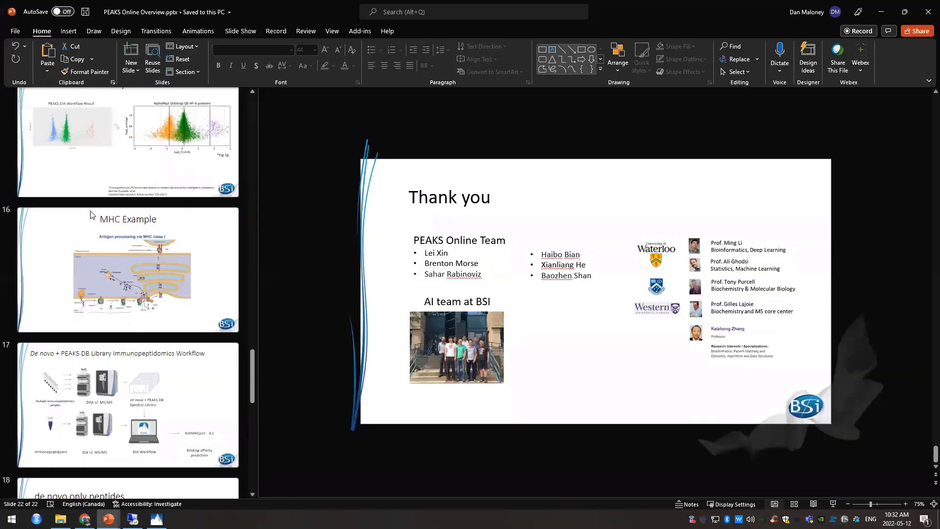
pyautogui.click(121, 192)
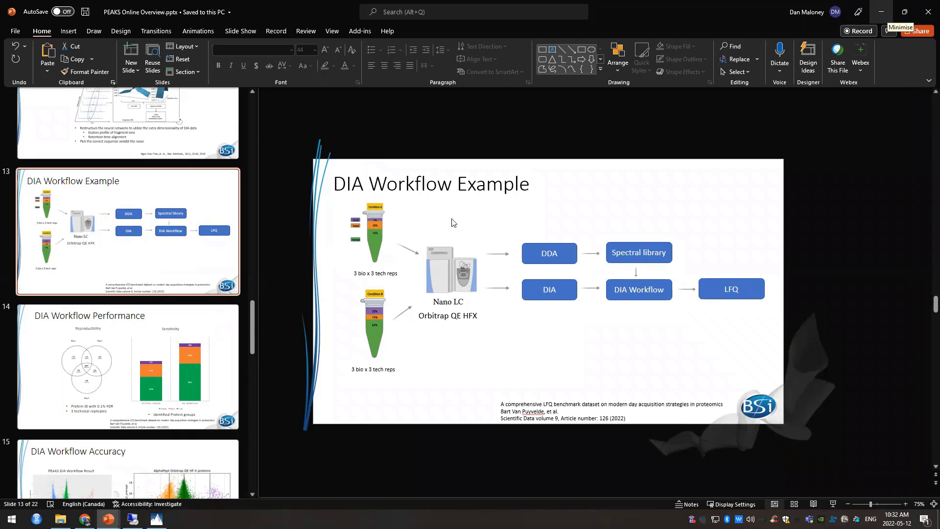
pyautogui.click(881, 11)
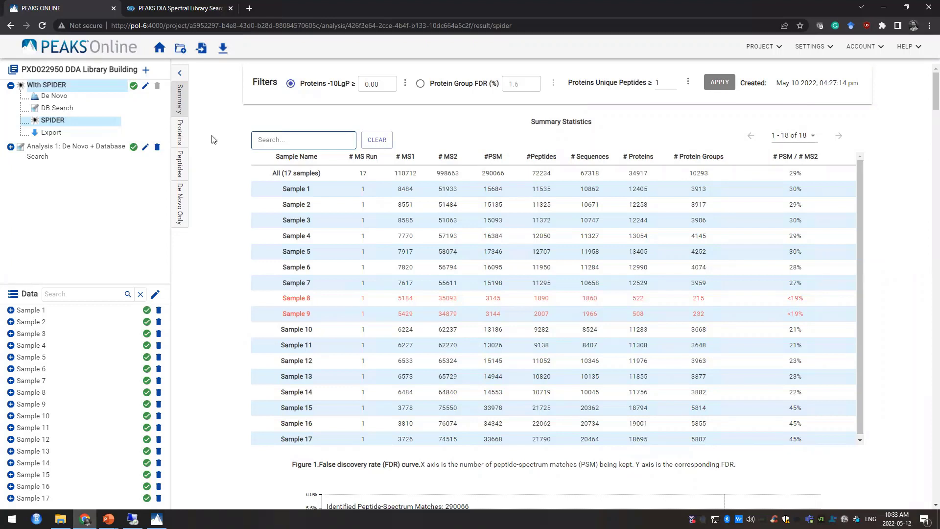
# Review the With SPIDER analysis's protein results and properties, and its editable search parameters down to the report filter.
pyautogui.click(181, 138)
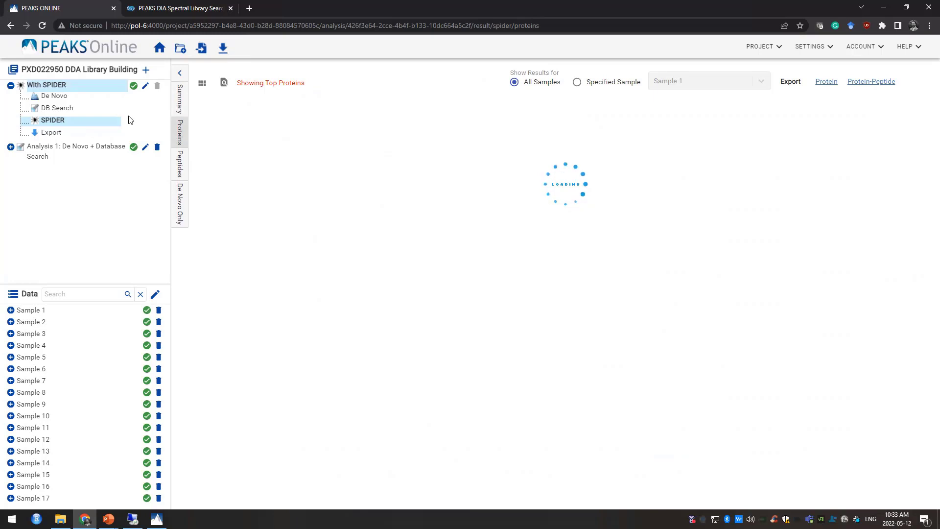
pyautogui.click(49, 89)
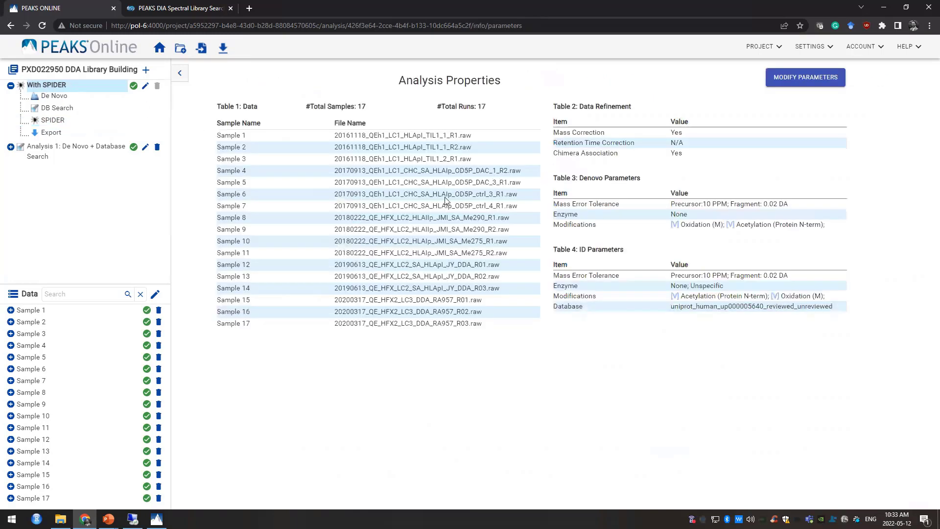
pyautogui.click(803, 84)
pyautogui.scroll(-8, 924, 196)
pyautogui.scroll(-4, 891, 264)
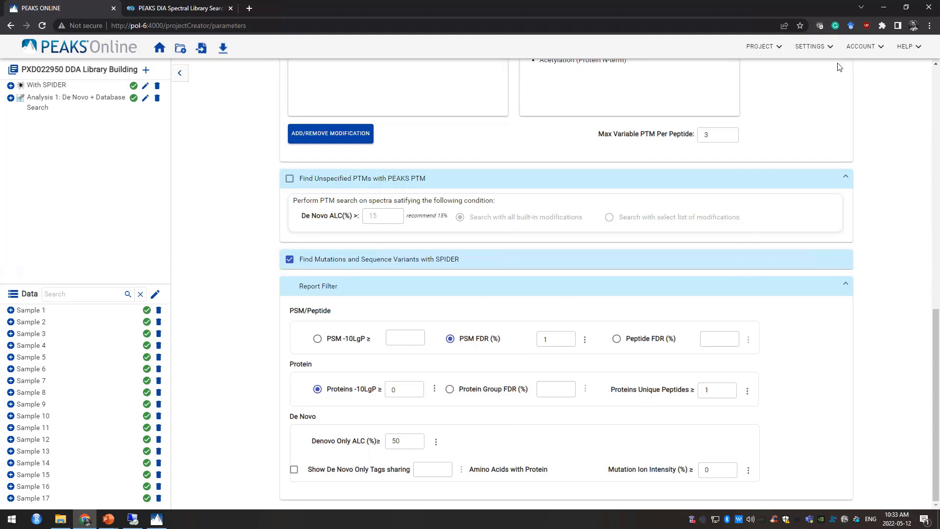
# Start a new spectral library and add the With SPIDER analysis from the PXD022950 DDA Library Building project.
pyautogui.click(814, 49)
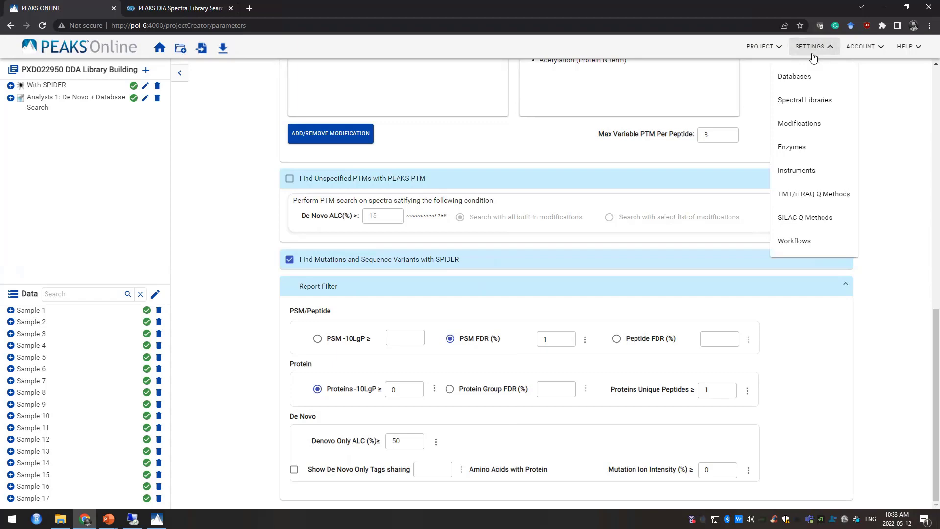
pyautogui.click(808, 101)
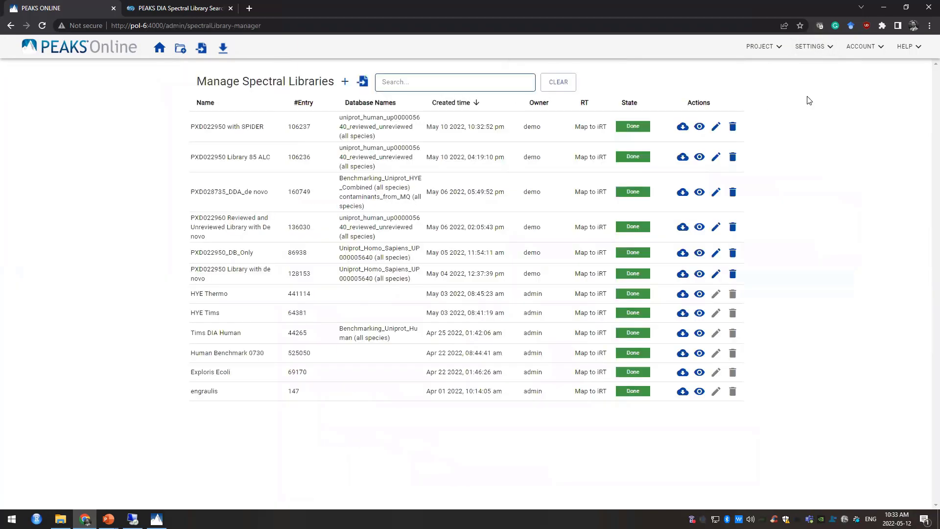
pyautogui.click(346, 81)
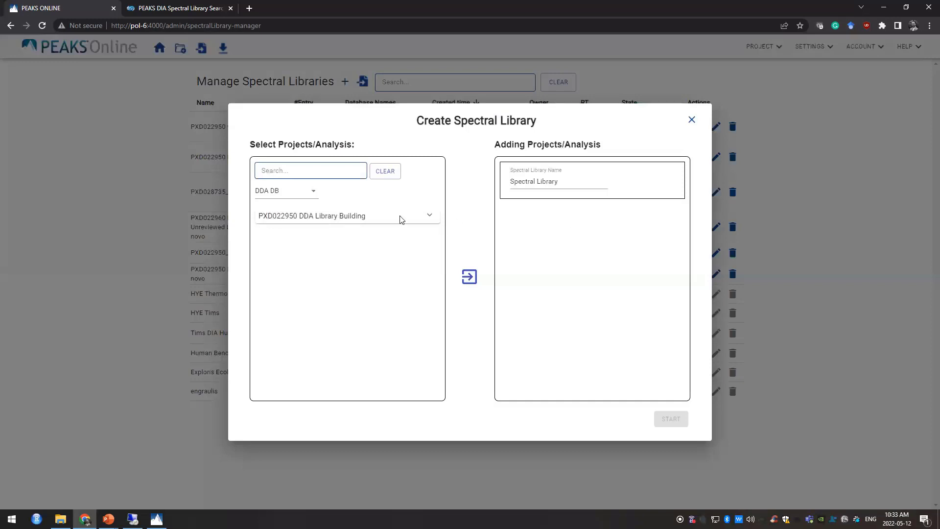
pyautogui.click(430, 216)
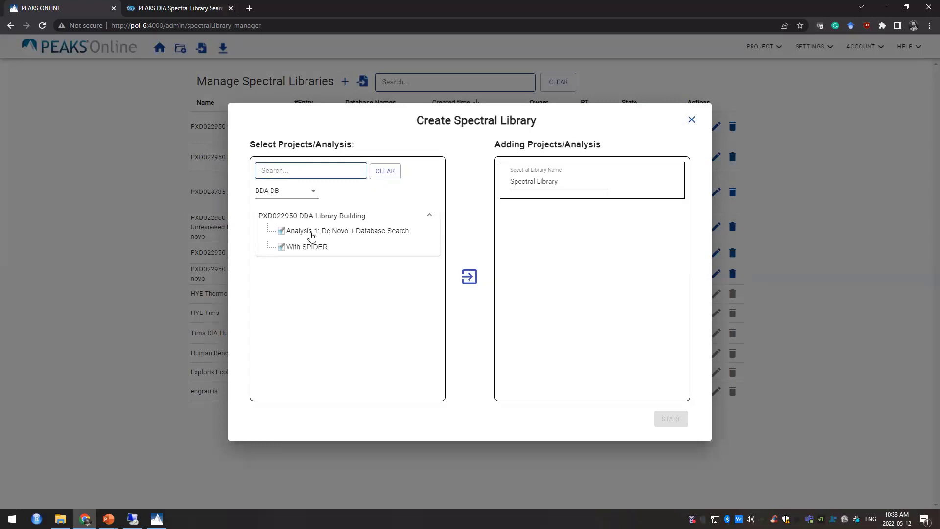
pyautogui.click(307, 248)
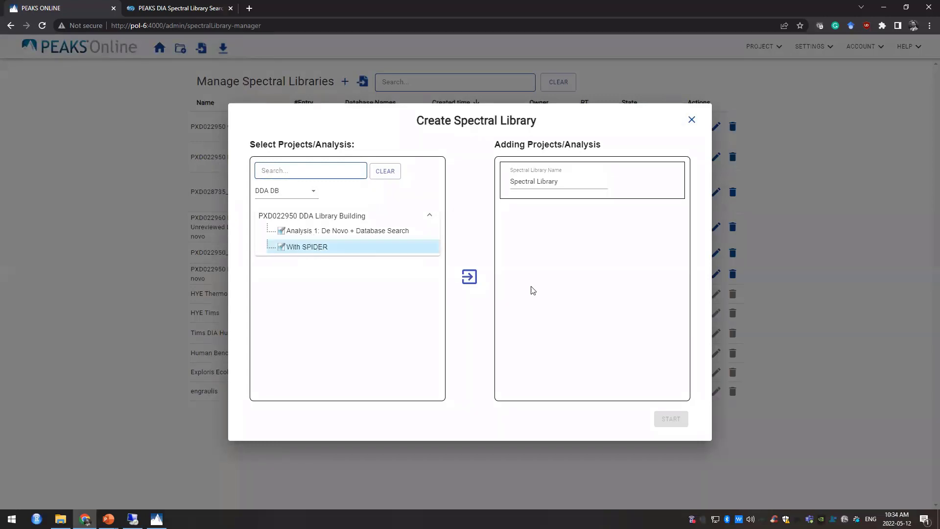
pyautogui.click(470, 277)
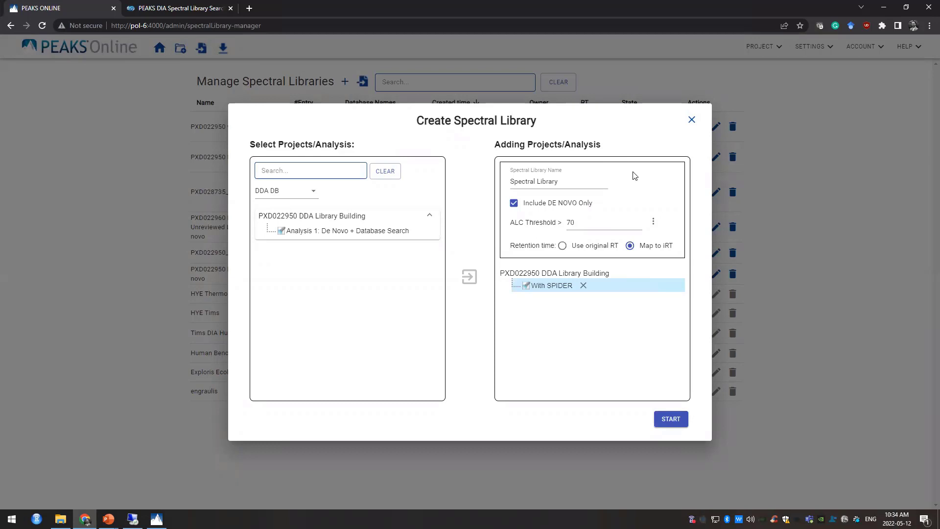
# Set the library's de novo ALC threshold to 85 and close the setup without creating the library.
pyautogui.moveTo(577, 222); pyautogui.dragTo(557, 214)
pyautogui.write('85')
pyautogui.click(692, 120)
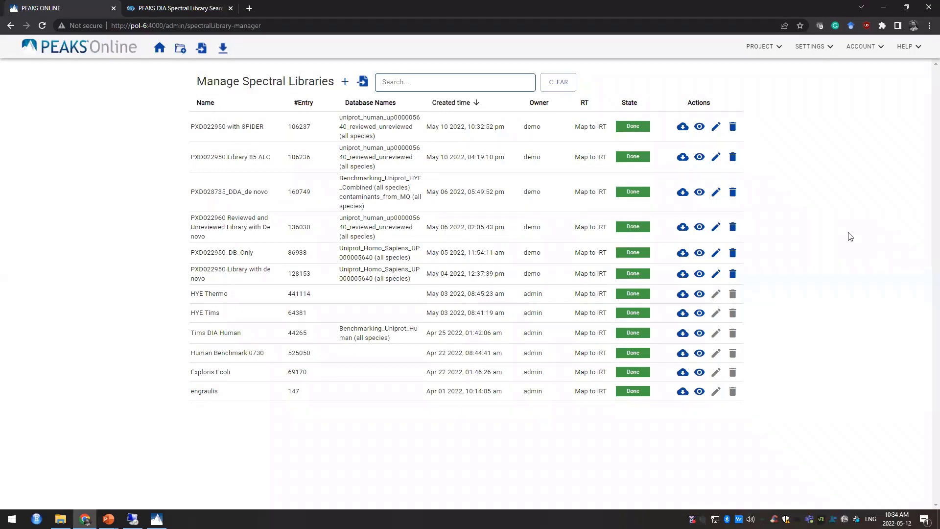
# Start a new project from the project overview and name it Demo.
pyautogui.click(158, 50)
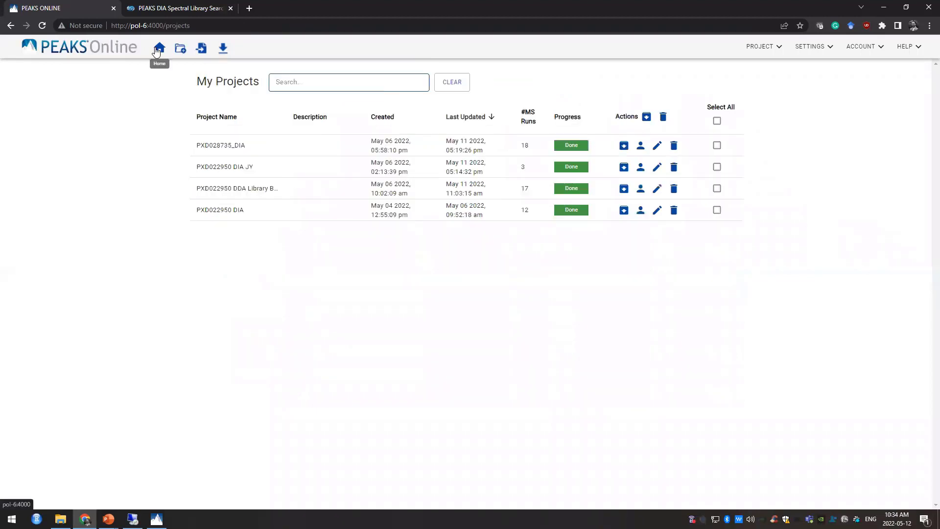
pyautogui.click(182, 49)
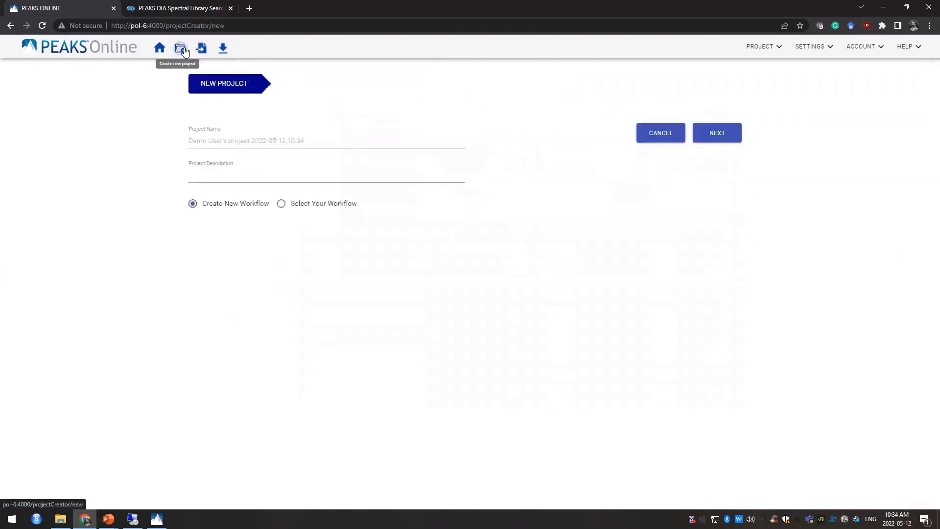
pyautogui.click(241, 140)
pyautogui.write('Demo')
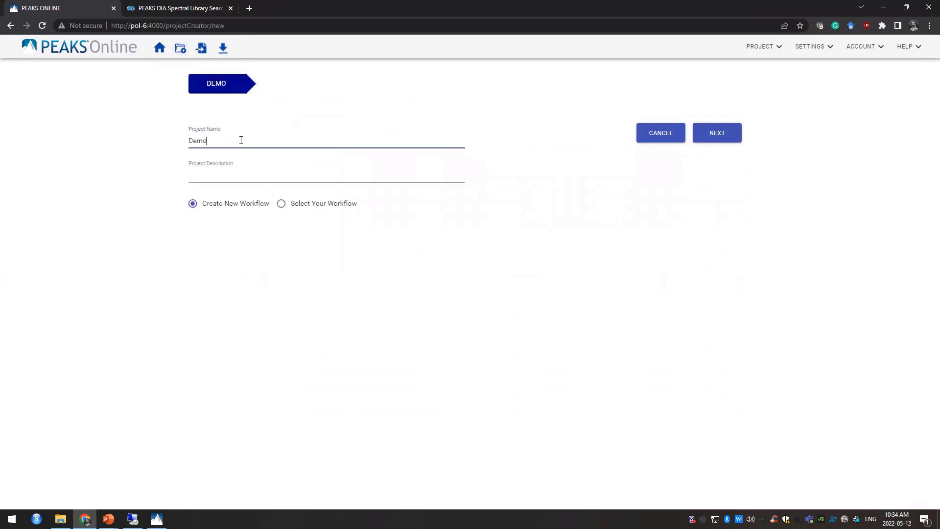
# Try the saved Orbitrap DIA Quant workflow for the project and revert to creating a new workflow.
pyautogui.click(281, 207)
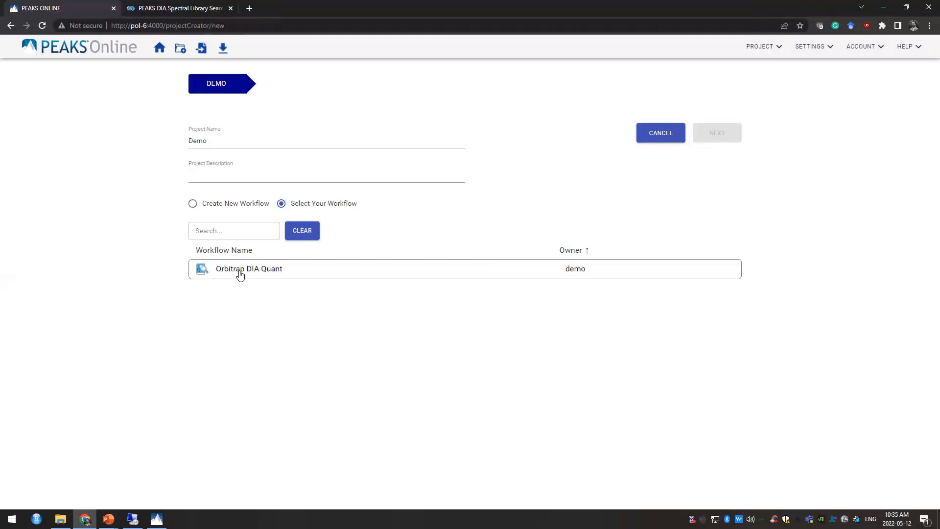
pyautogui.click(287, 273)
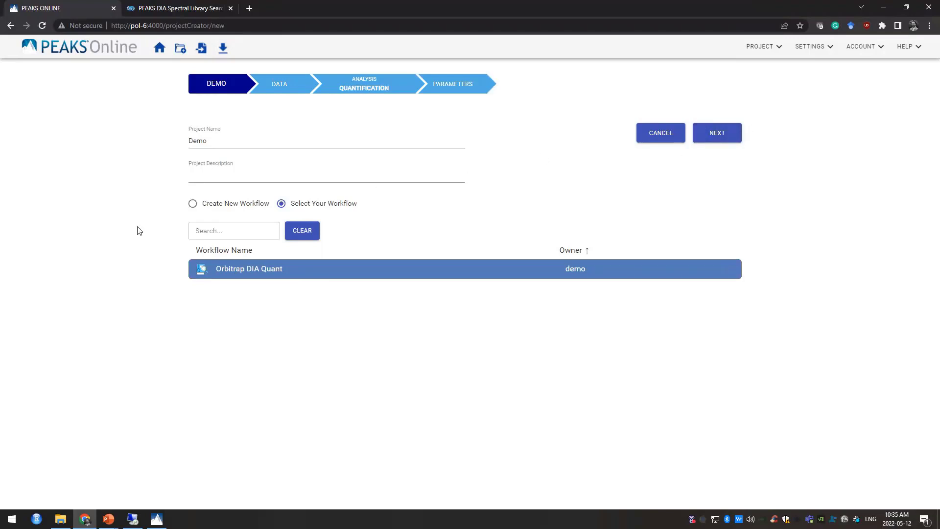
pyautogui.click(193, 204)
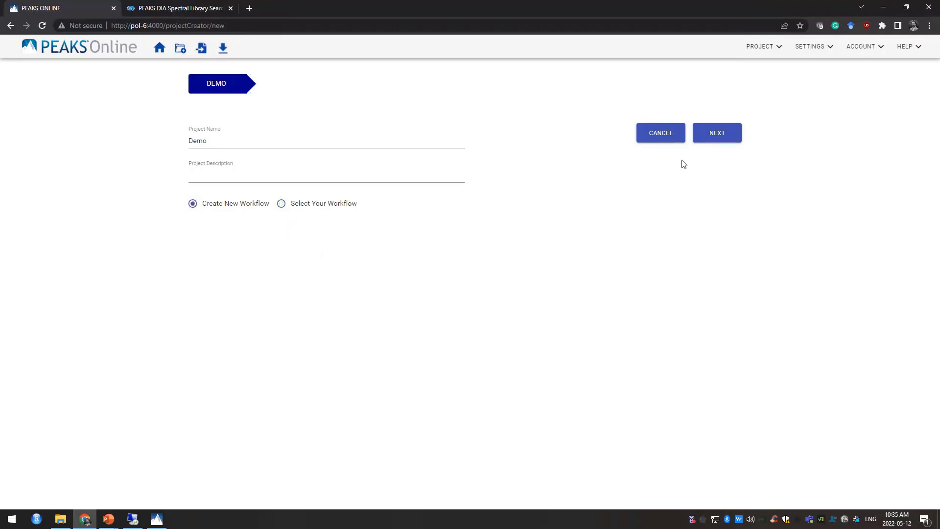
# Continue to the project's data selection and select all raw files in the Demo folder of the remote sources.
pyautogui.click(705, 135)
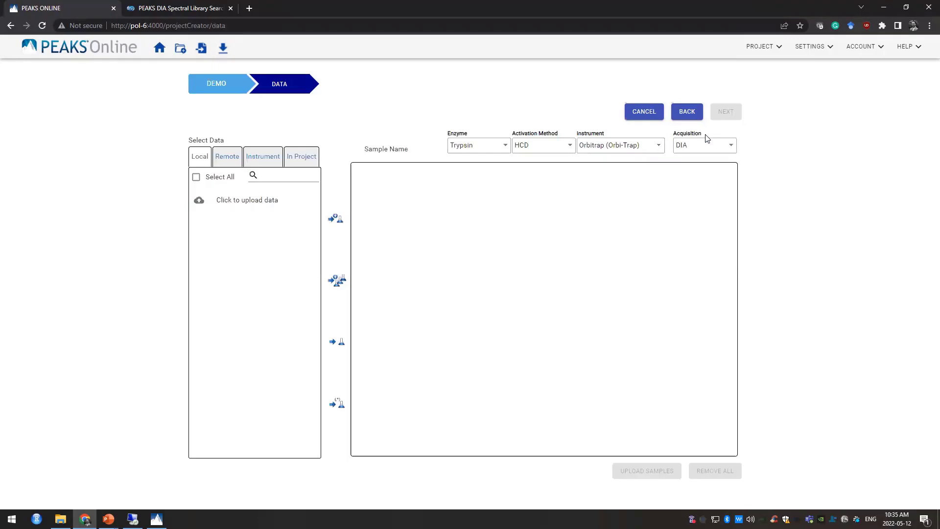
pyautogui.click(226, 157)
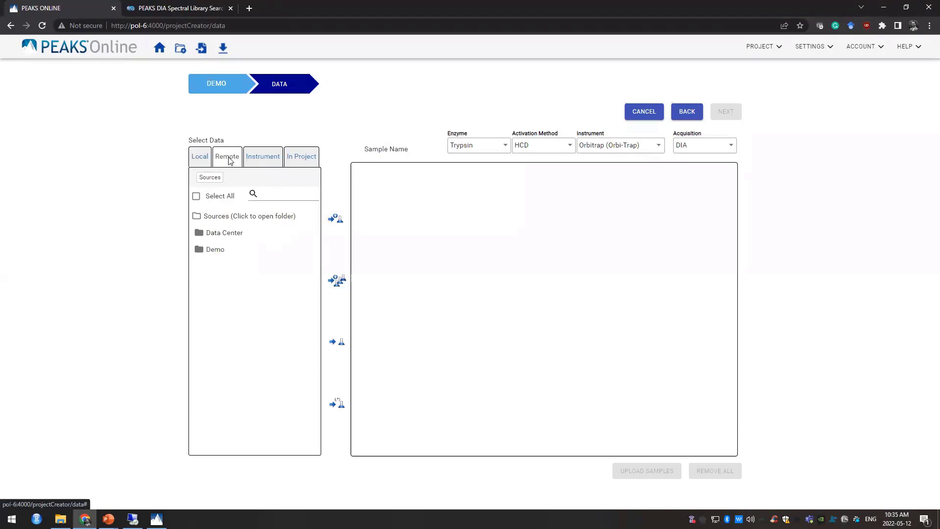
pyautogui.click(210, 251)
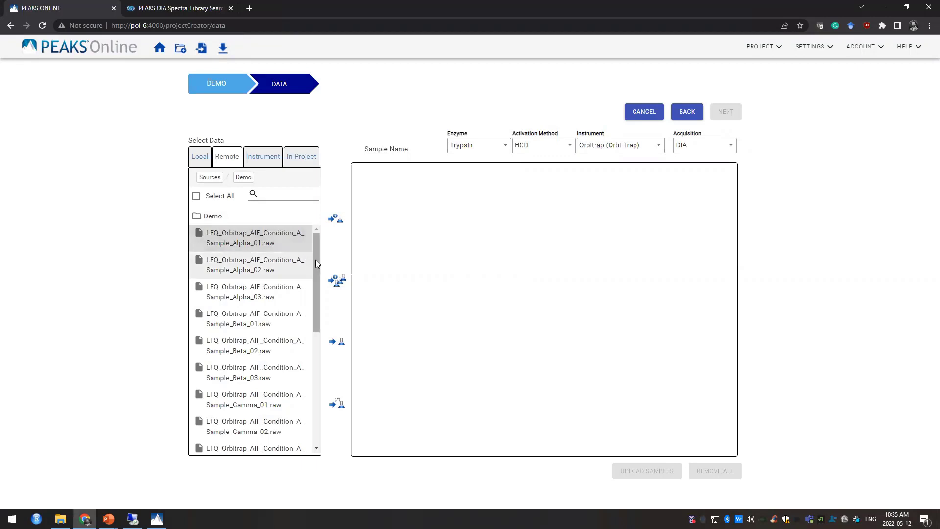
pyautogui.scroll(-1, 311, 274)
pyautogui.scroll(-5, 311, 341)
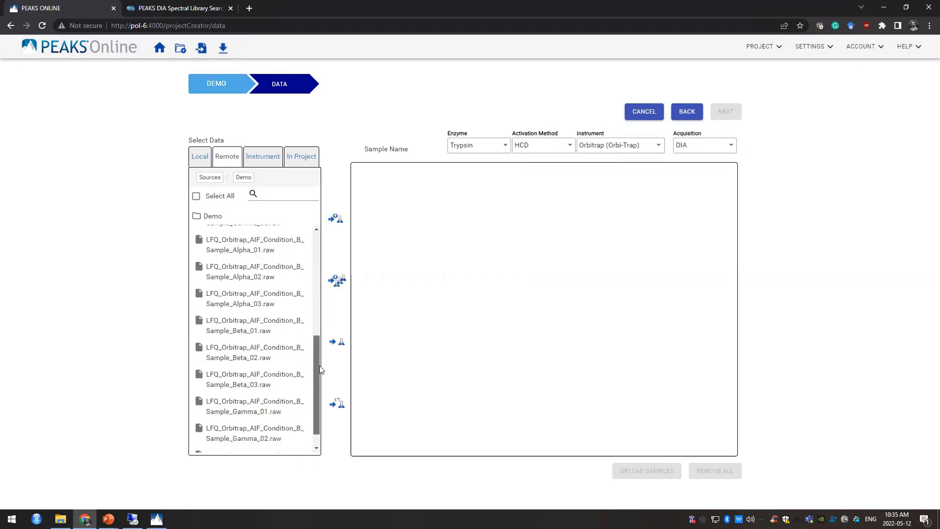
pyautogui.scroll(5, 319, 321)
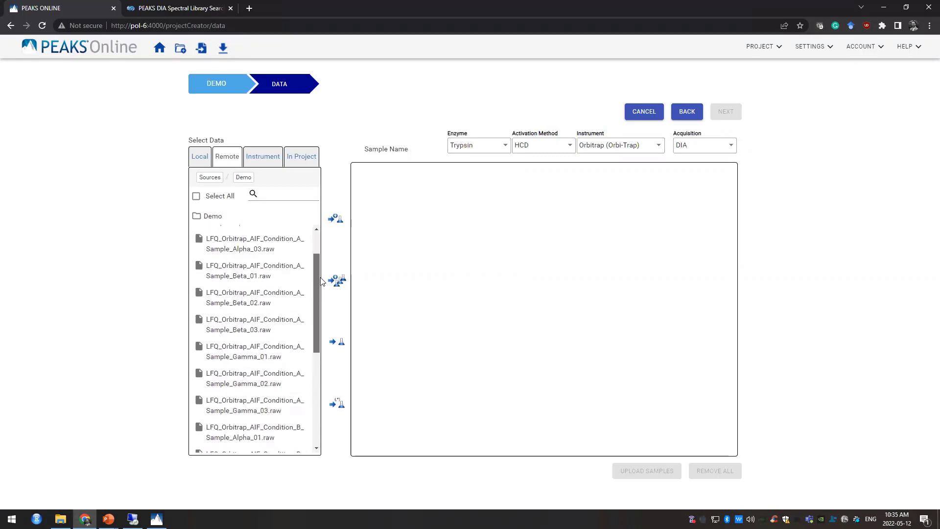
pyautogui.scroll(1, 323, 267)
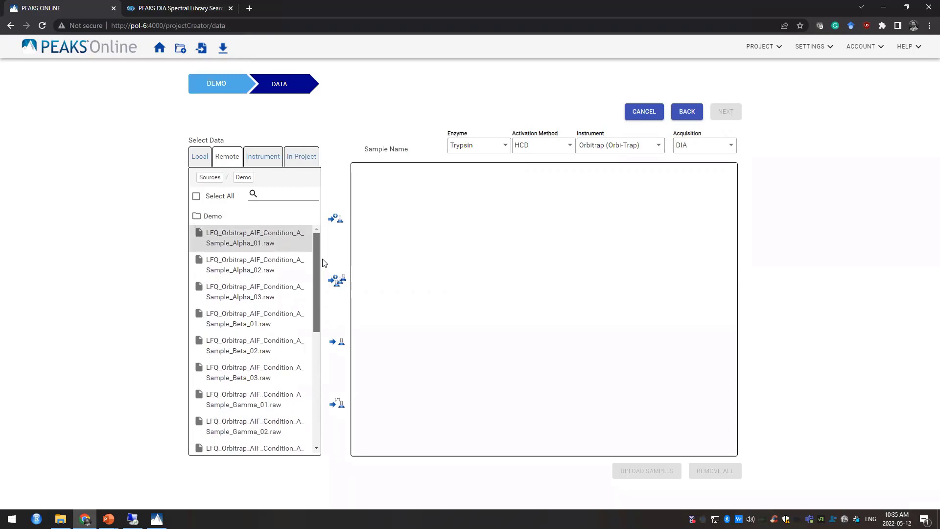
pyautogui.scroll(-6, 309, 314)
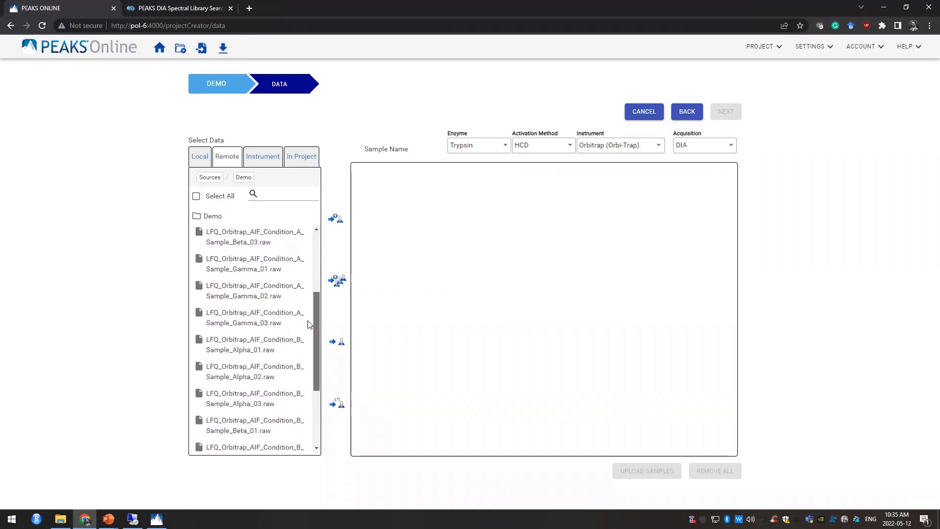
pyautogui.scroll(6, 308, 361)
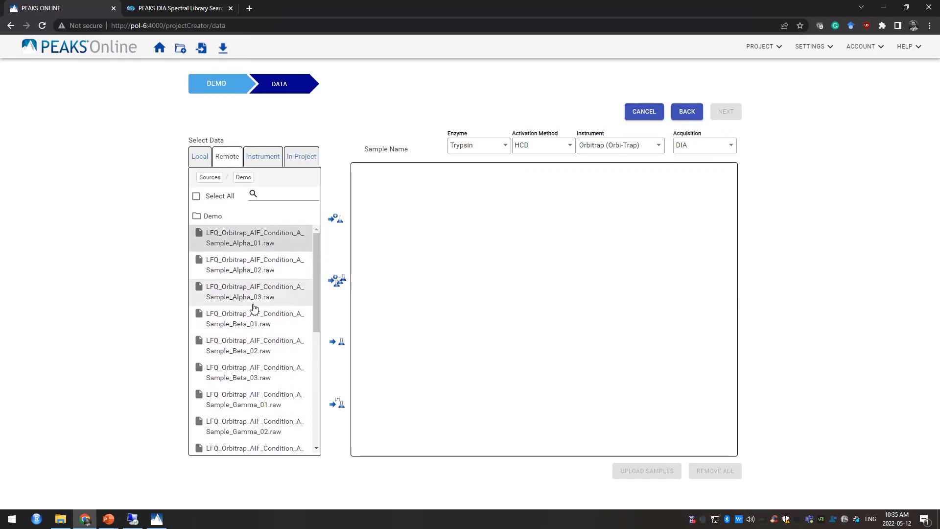
pyautogui.scroll(-5, 255, 308)
pyautogui.hotkey('ctrl', 'a')
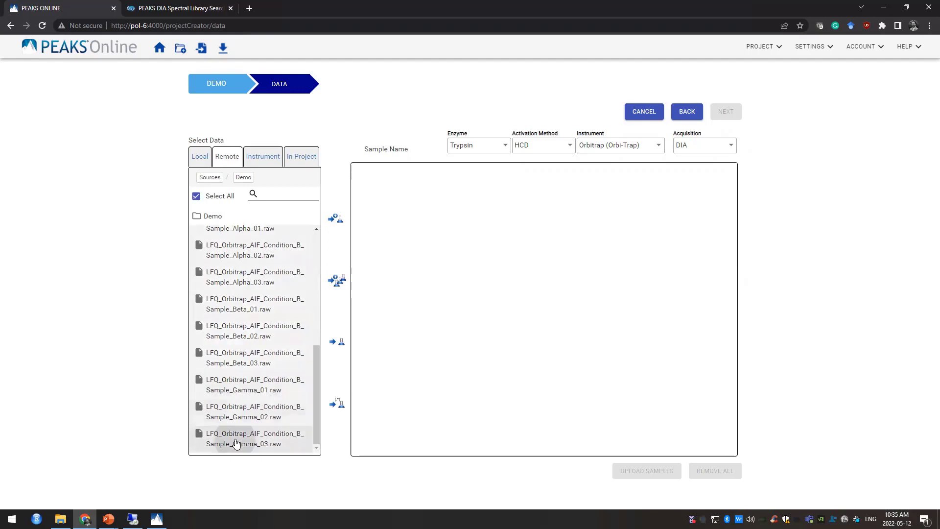
# Add the selected files as samples, splitting file names at periods and underscores and grouping by the Condition, A, Alpha and 01 parts.
pyautogui.click(343, 405)
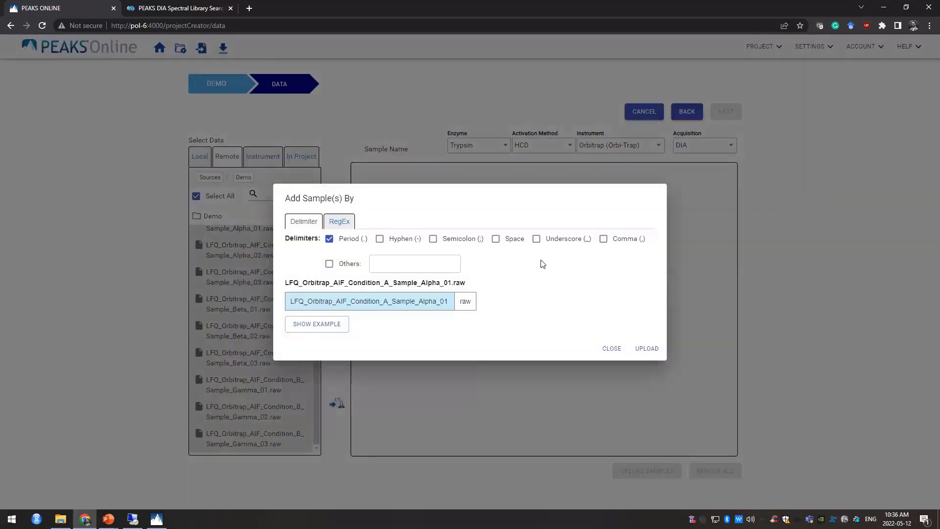
pyautogui.click(542, 240)
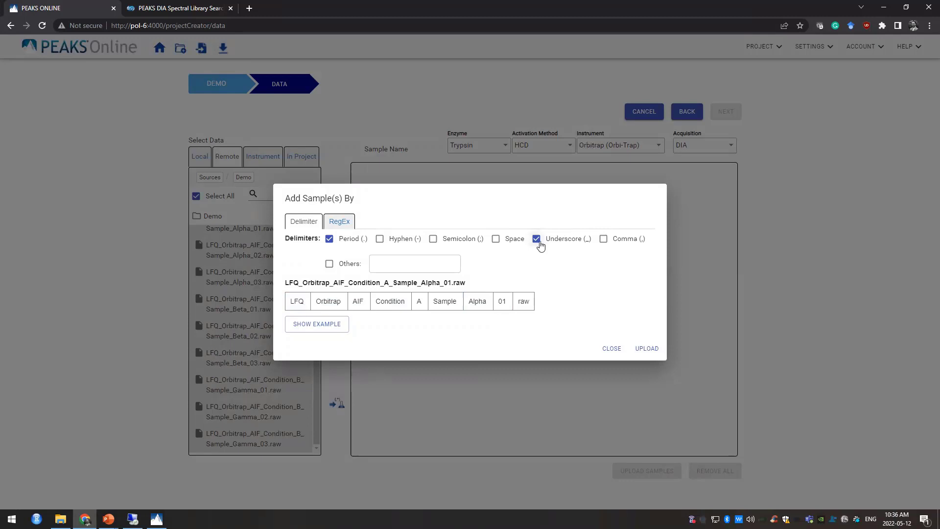
pyautogui.click(390, 304)
pyautogui.click(419, 307)
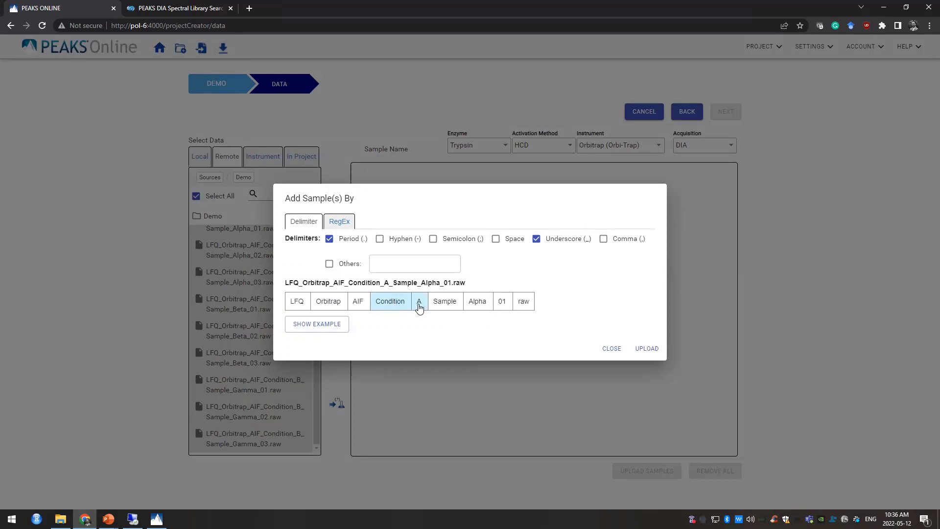
pyautogui.click(479, 306)
pyautogui.click(500, 306)
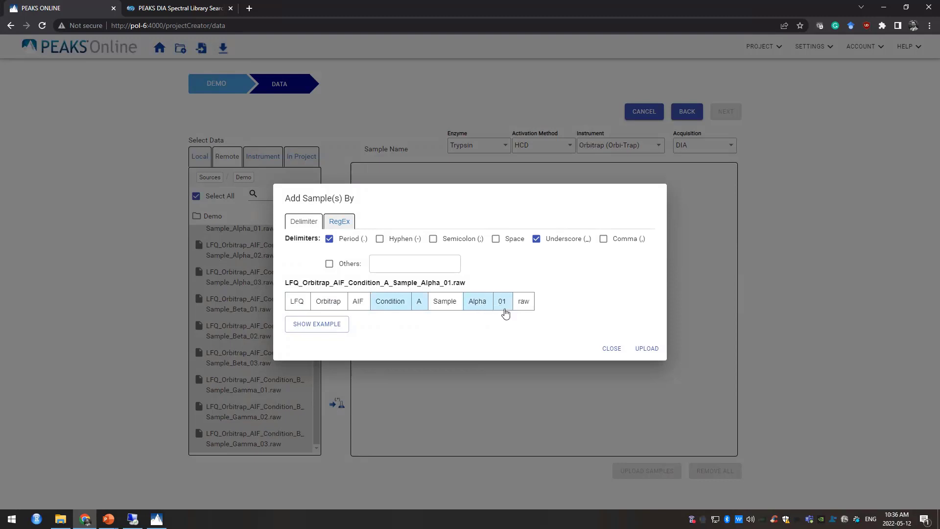
pyautogui.click(648, 349)
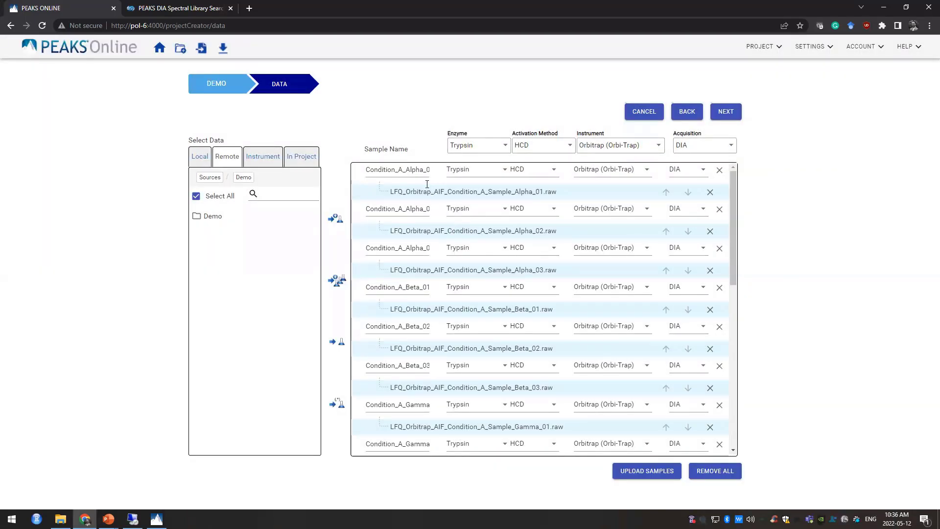
# Review the added samples, checking their names and raw files for both conditions down to the end of the list.
pyautogui.moveTo(394, 169); pyautogui.dragTo(431, 175)
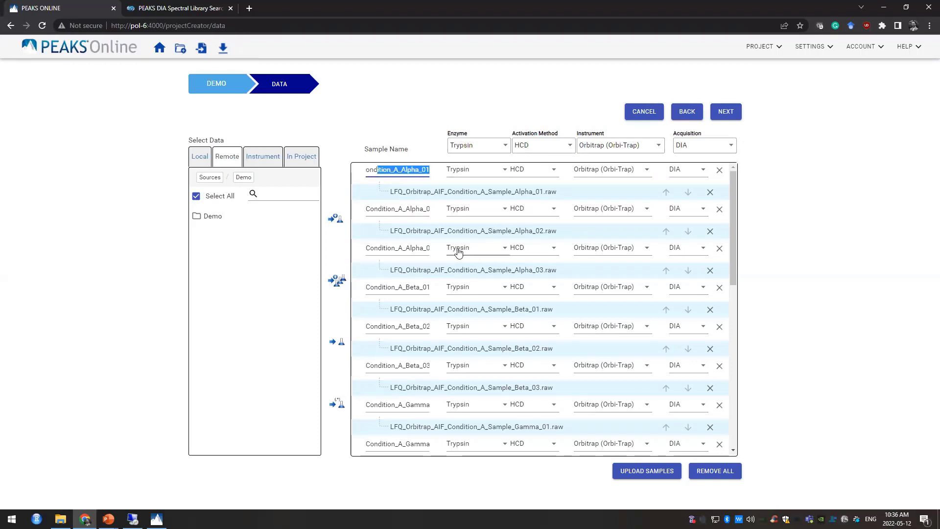
pyautogui.moveTo(492, 252)
pyautogui.scroll(-4, 487, 252)
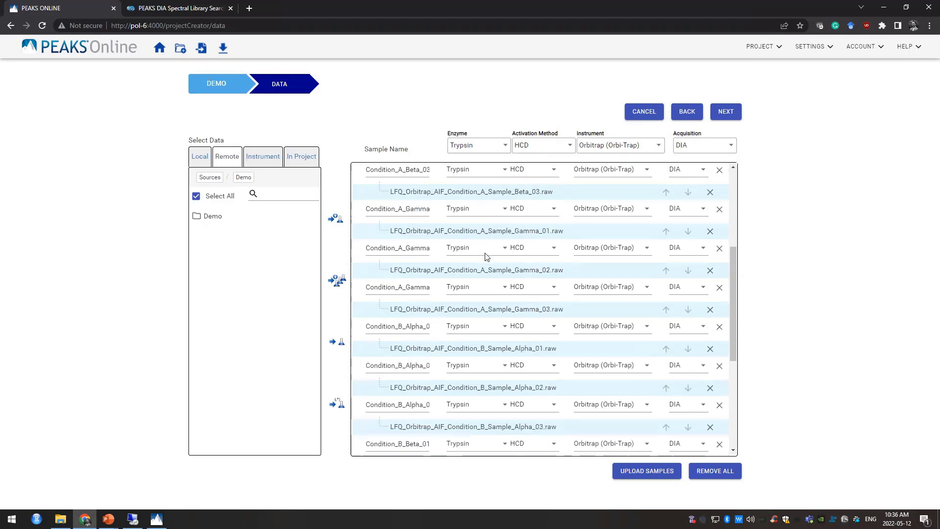
pyautogui.scroll(-4, 487, 256)
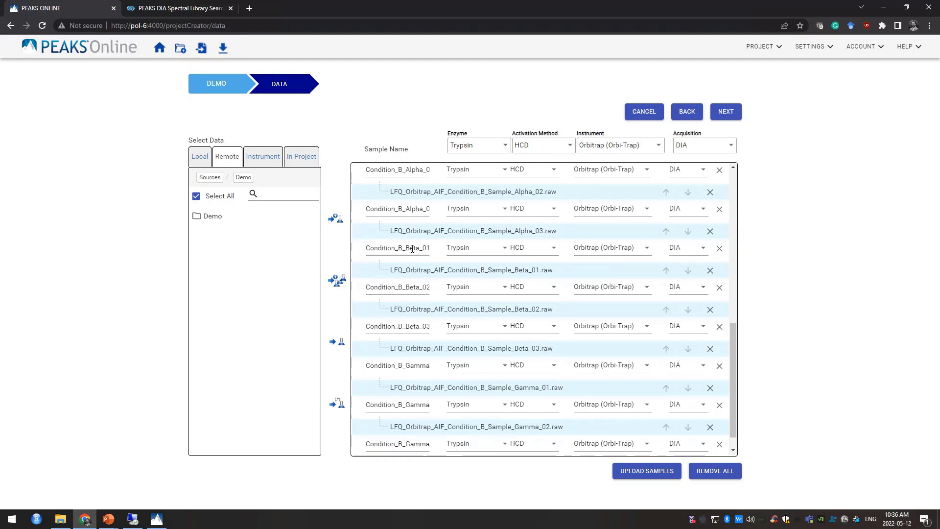
pyautogui.scroll(-1, 603, 328)
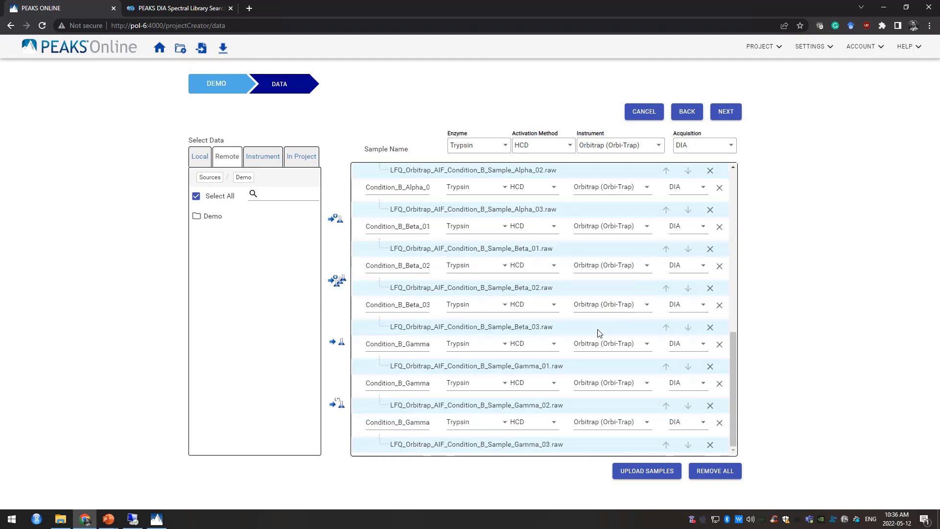
pyautogui.scroll(10, 678, 361)
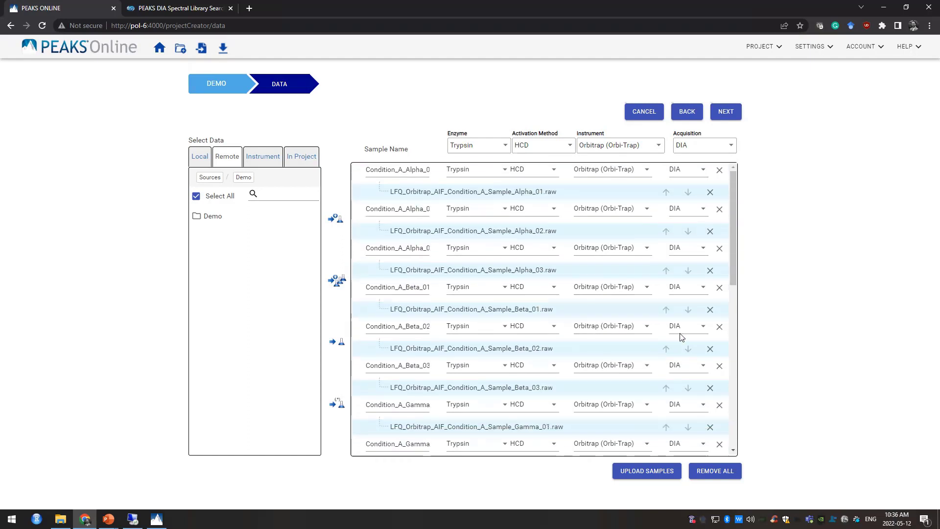
# Set the instrument for all samples to Orbitrap (Orbi-Orbi) and continue to the analysis selection.
pyautogui.click(622, 148)
pyautogui.click(632, 191)
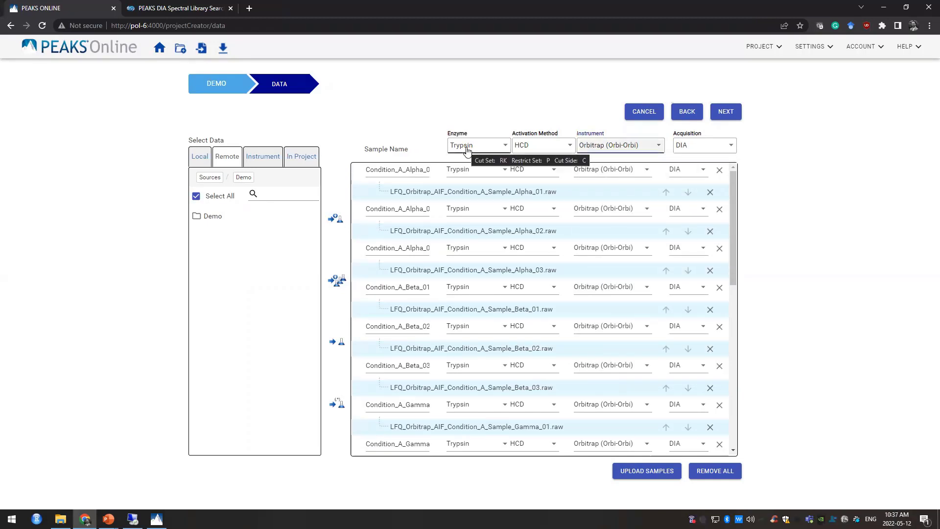
pyautogui.click(723, 111)
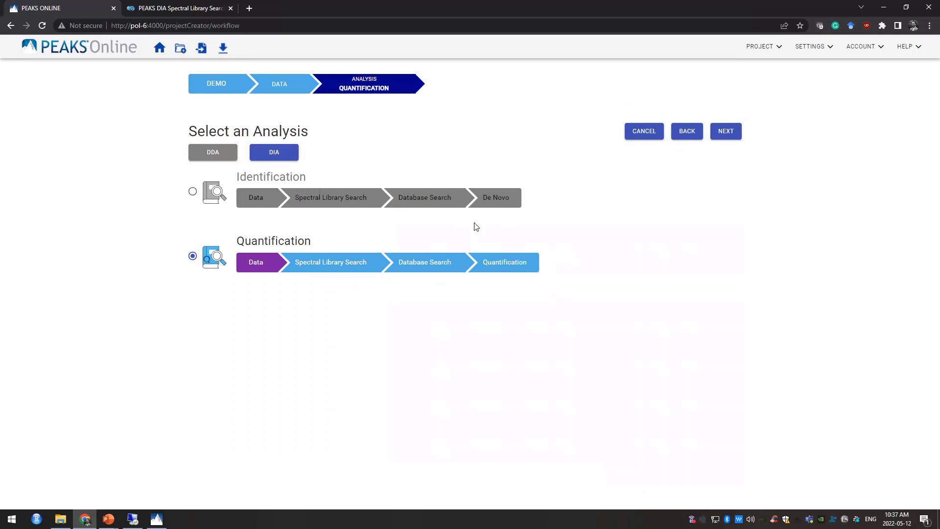
# Preview the DIA Identification workflow, return to Quantification and continue to the analysis parameters.
pyautogui.click(193, 192)
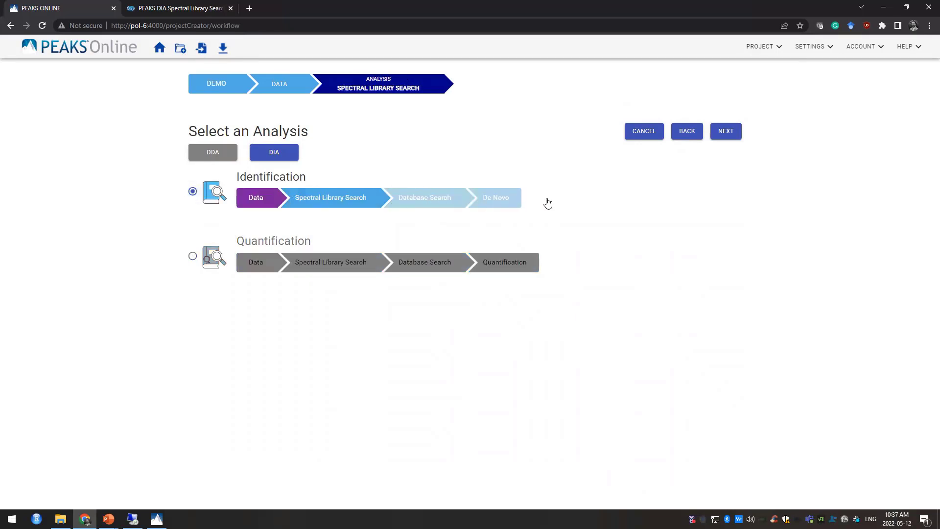
pyautogui.click(328, 260)
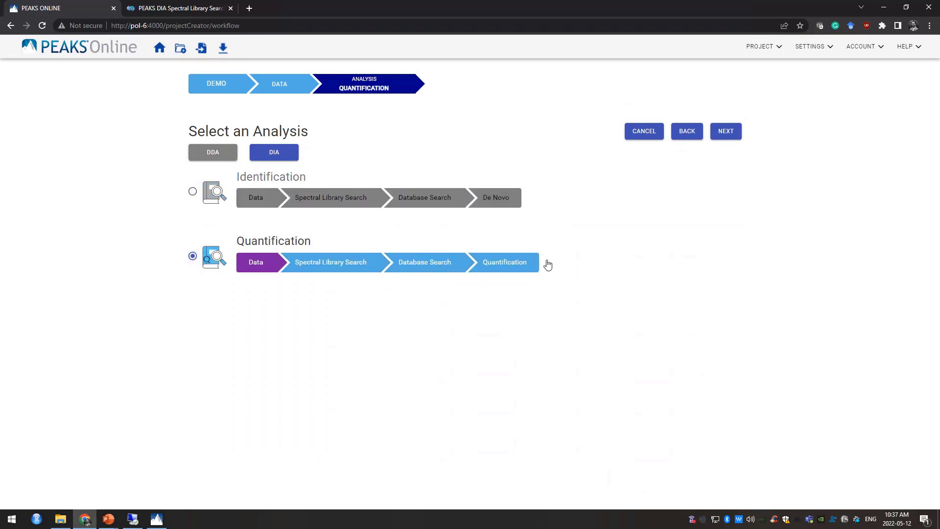
pyautogui.click(726, 133)
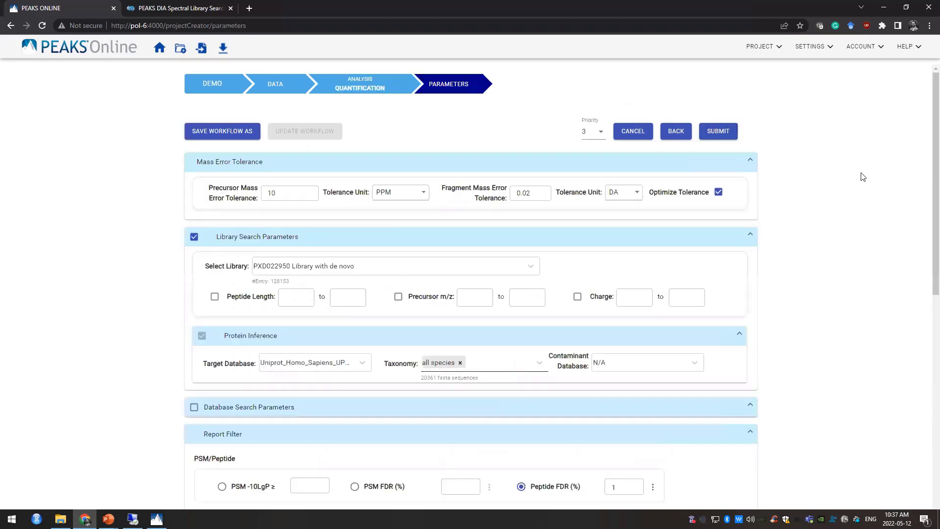
# Choose PXD022950_DB_Only as the spectral library for the library search.
pyautogui.scroll(-1, 870, 179)
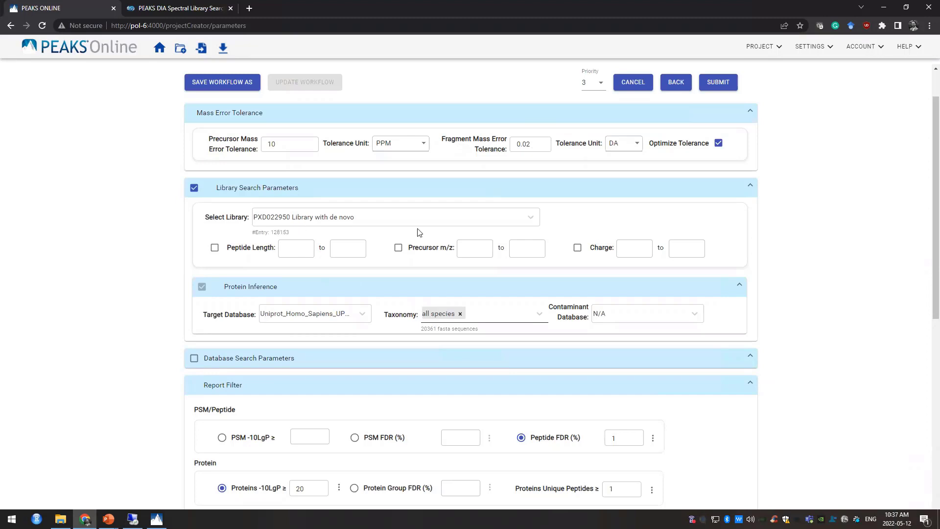
pyautogui.click(531, 218)
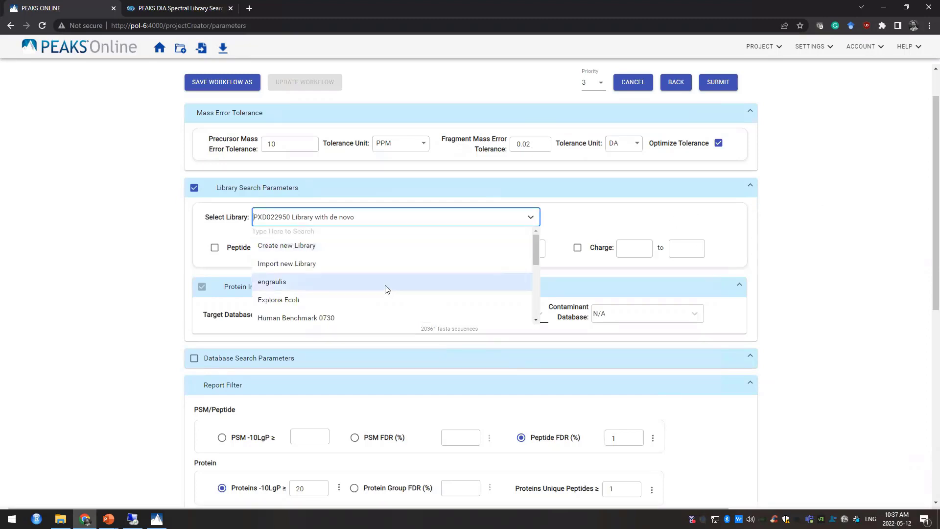
pyautogui.scroll(-5, 403, 275)
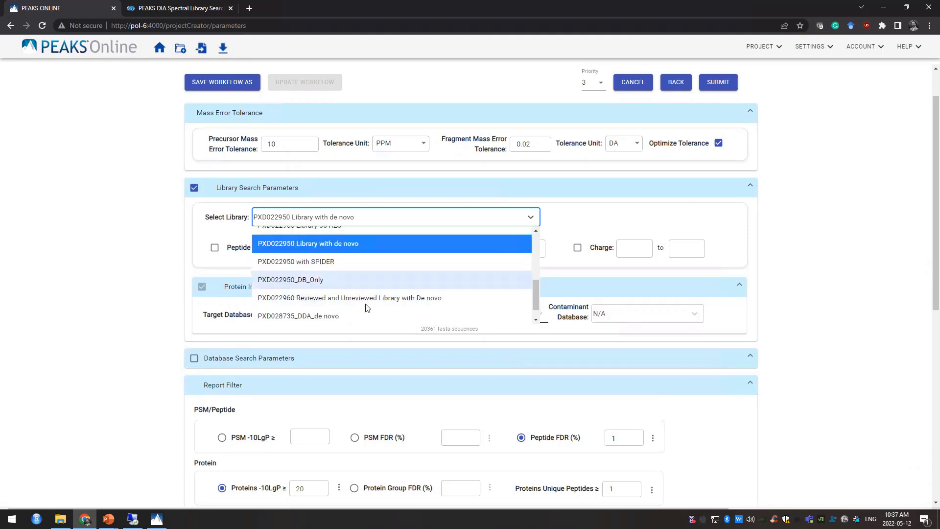
pyautogui.click(329, 280)
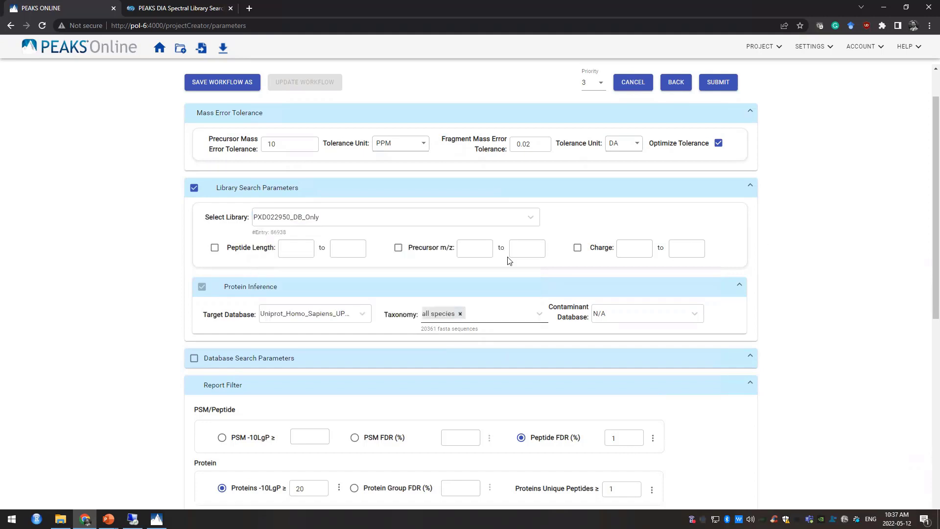
# Enable the database search in addition to the spectral library search.
pyautogui.scroll(-1, 164, 301)
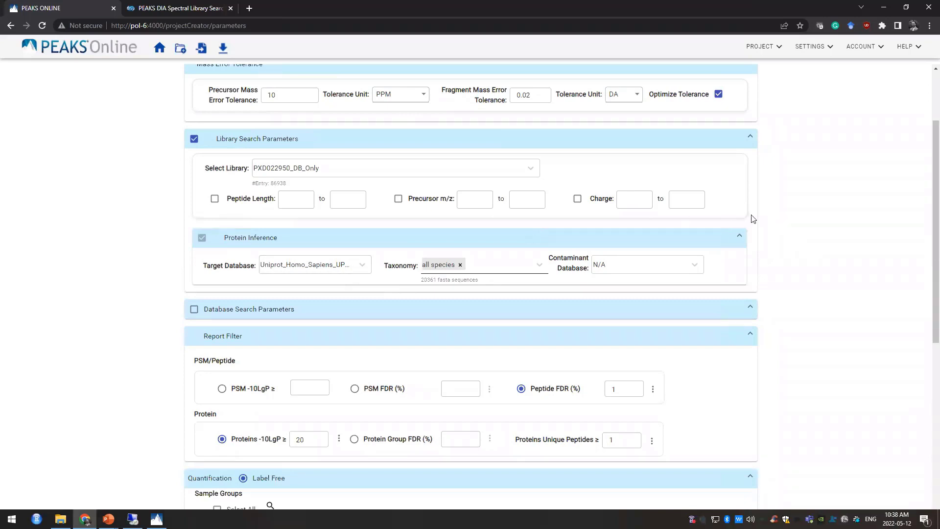
pyautogui.scroll(-2, 186, 215)
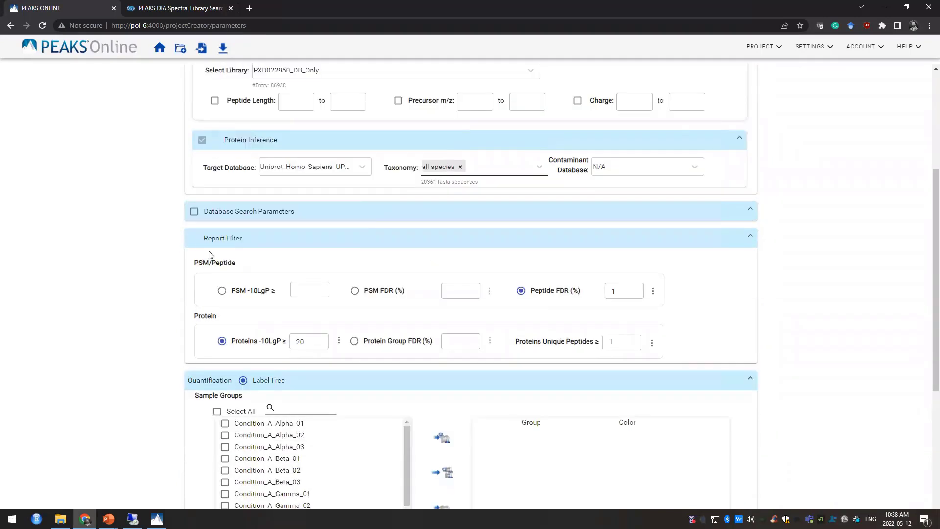
pyautogui.click(194, 212)
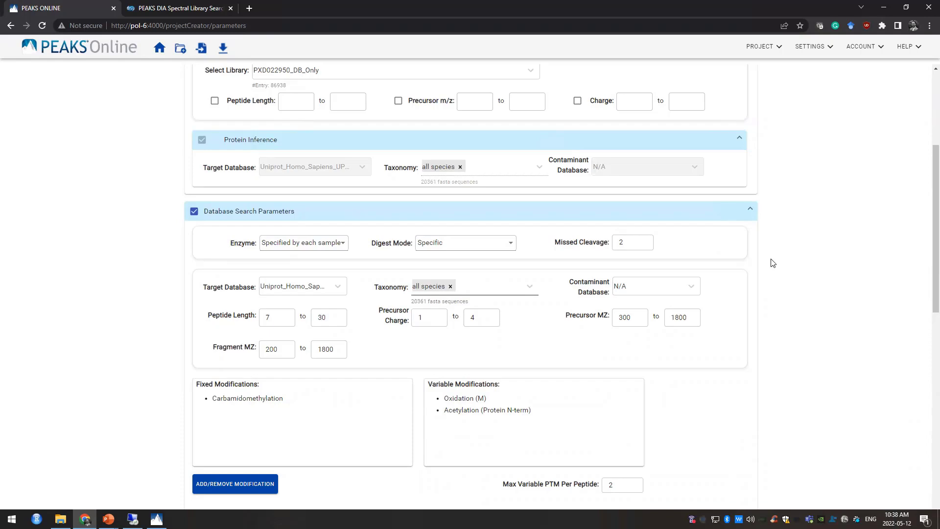
# Switch the protein report filter to Protein Group FDR at 1%.
pyautogui.scroll(-6, 798, 271)
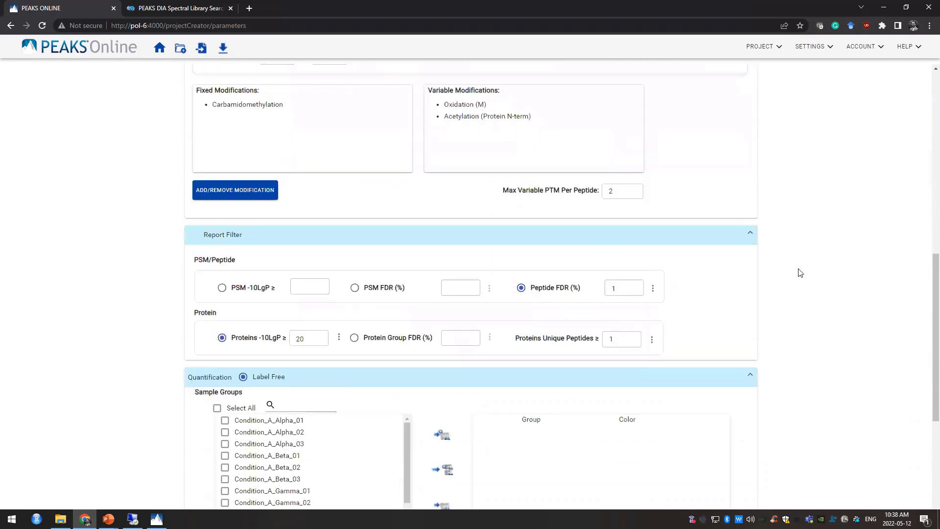
pyautogui.scroll(-2, 800, 273)
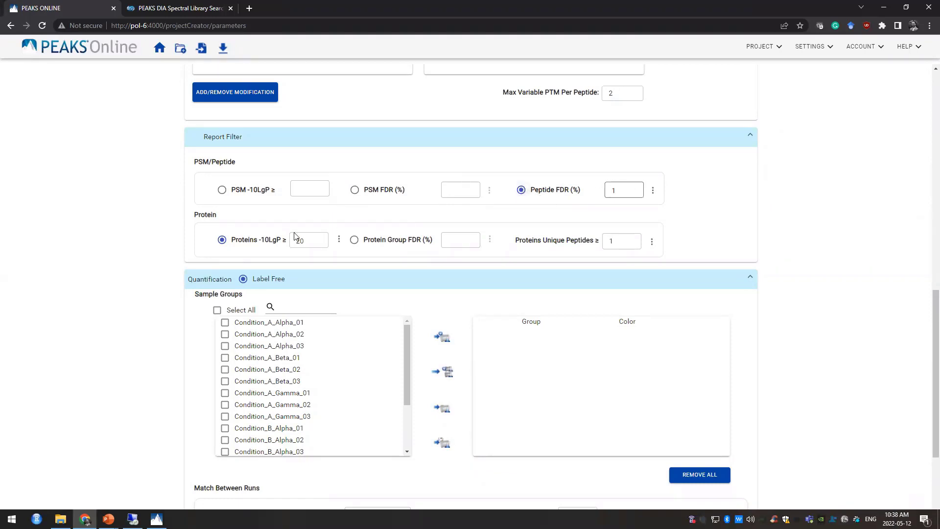
pyautogui.click(359, 243)
# Group all samples for label-free quantification by delimiter, splitting names at periods and underscores and using the Condition and A parts.
pyautogui.scroll(-3, 764, 136)
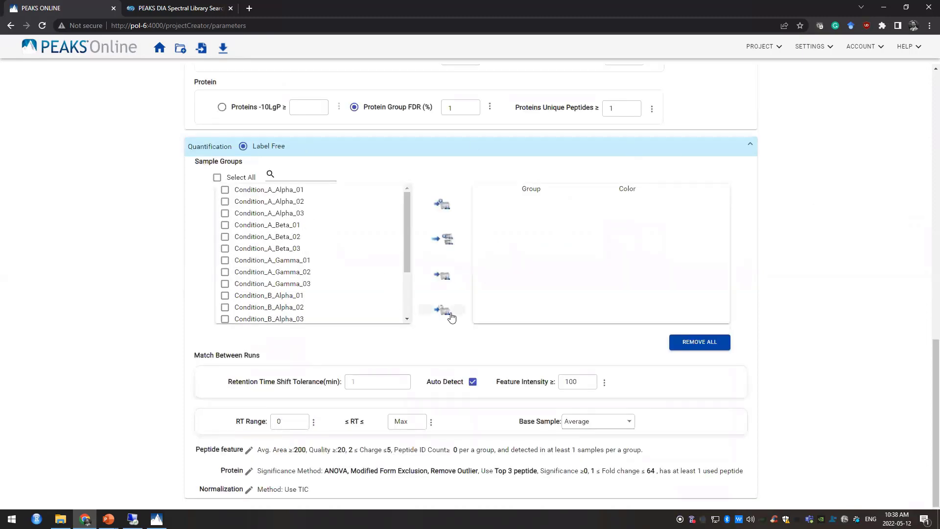
pyautogui.click(217, 178)
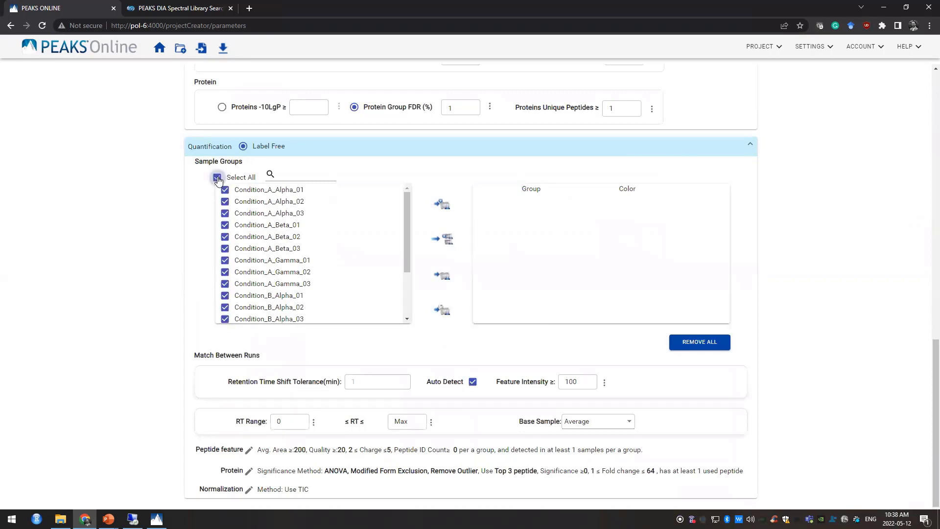
pyautogui.click(443, 310)
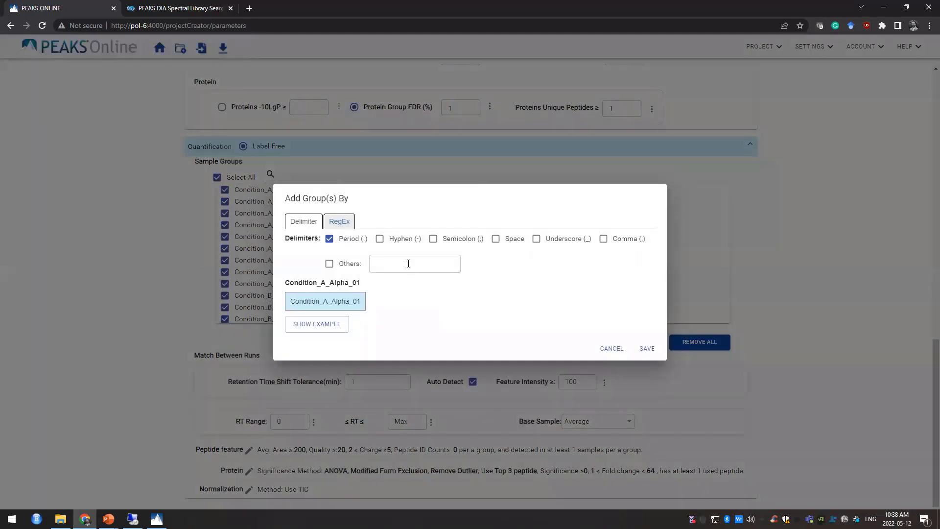
pyautogui.click(541, 241)
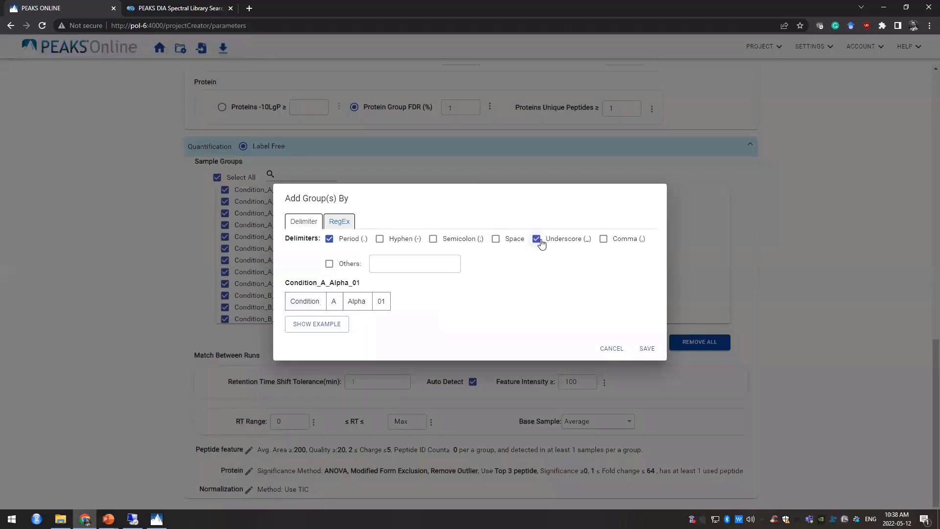
pyautogui.click(321, 306)
pyautogui.click(333, 303)
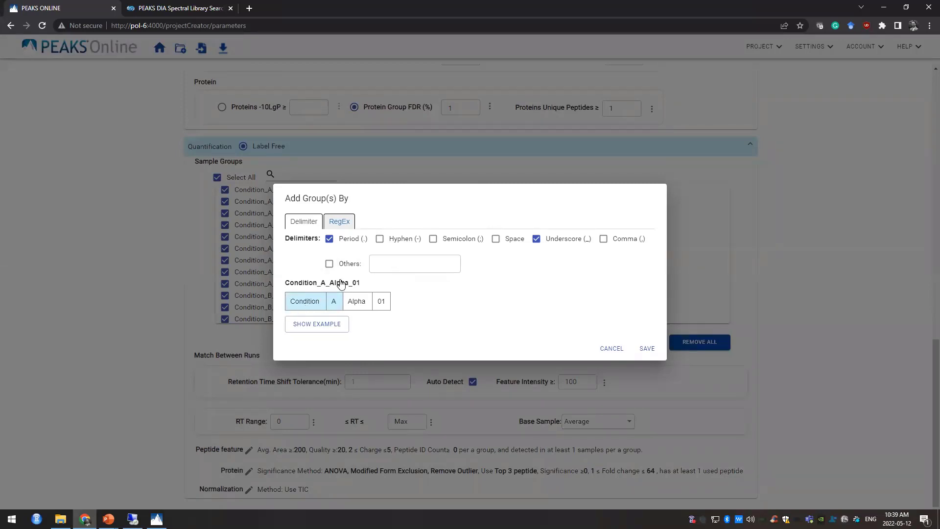
pyautogui.click(647, 349)
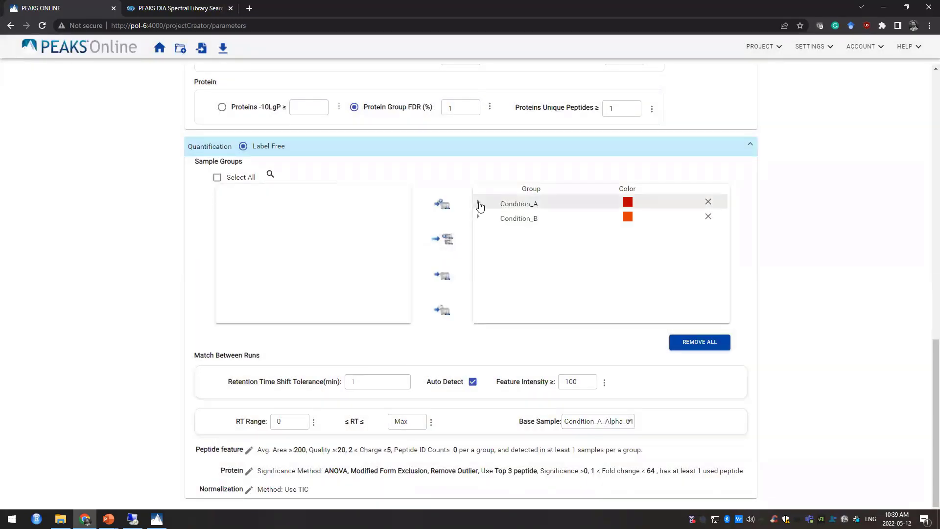
# Check which samples belong to the Condition_A and Condition_B groups.
pyautogui.click(479, 203)
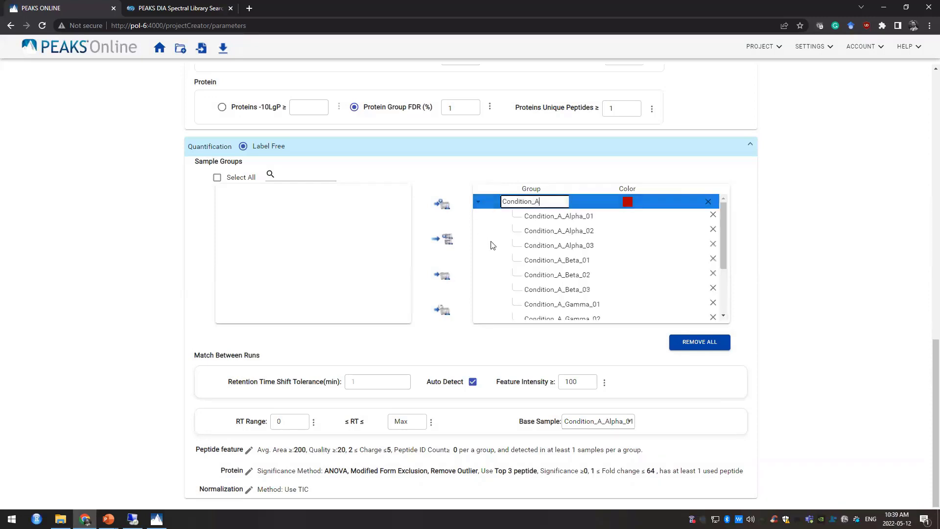
pyautogui.click(479, 205)
pyautogui.click(479, 217)
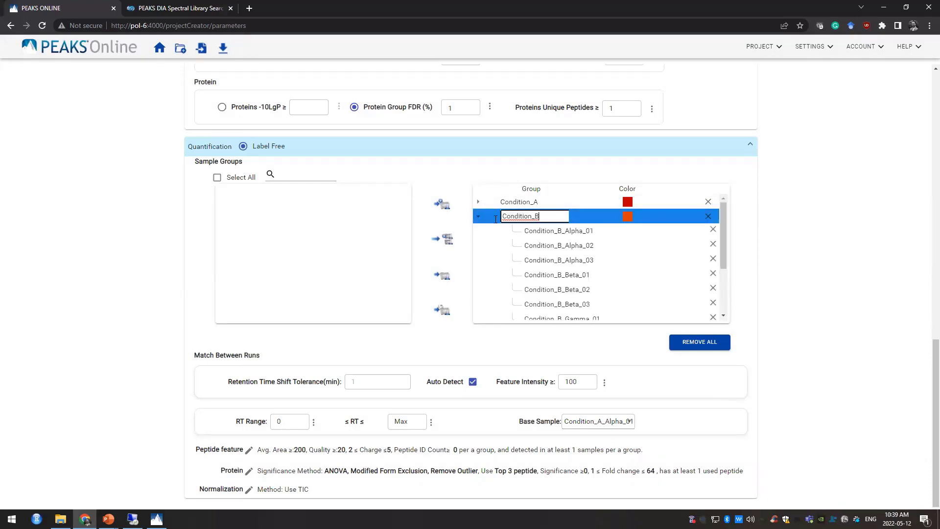
pyautogui.click(480, 220)
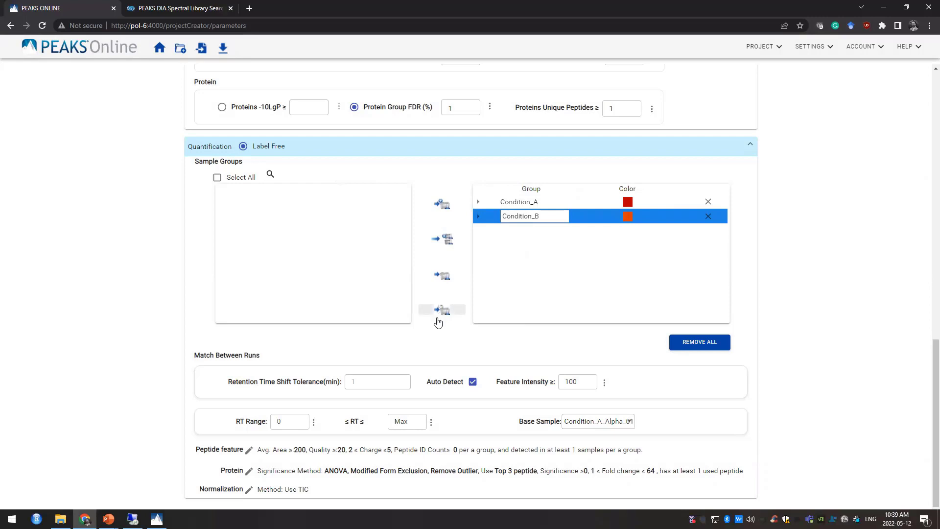
# Review the peptide feature filters, including the in-group coefficient of variation option, and the protein filter settings.
pyautogui.click(248, 454)
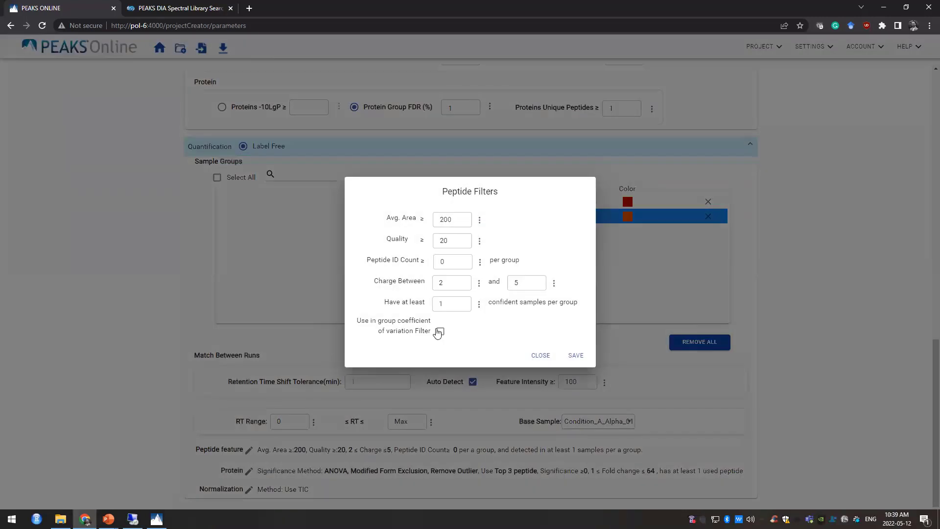
pyautogui.click(448, 220)
pyautogui.click(440, 331)
pyautogui.click(538, 354)
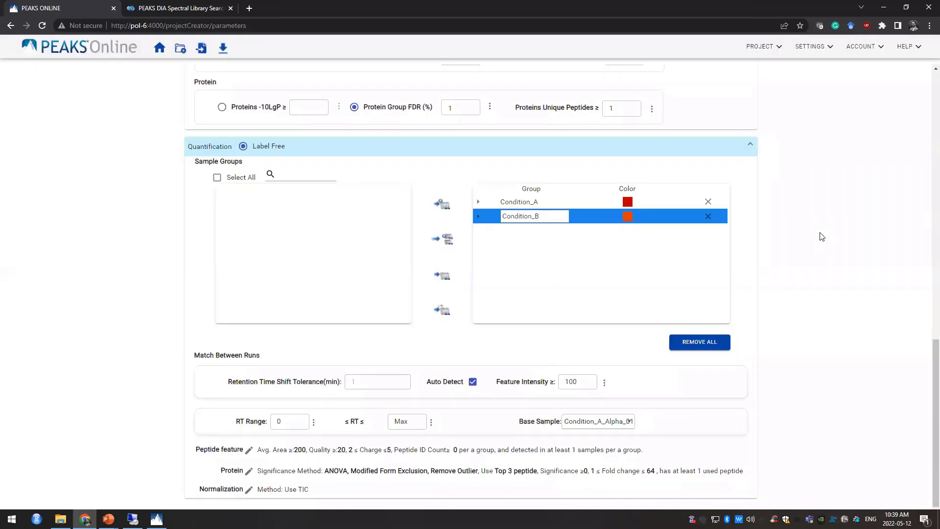
pyautogui.click(249, 471)
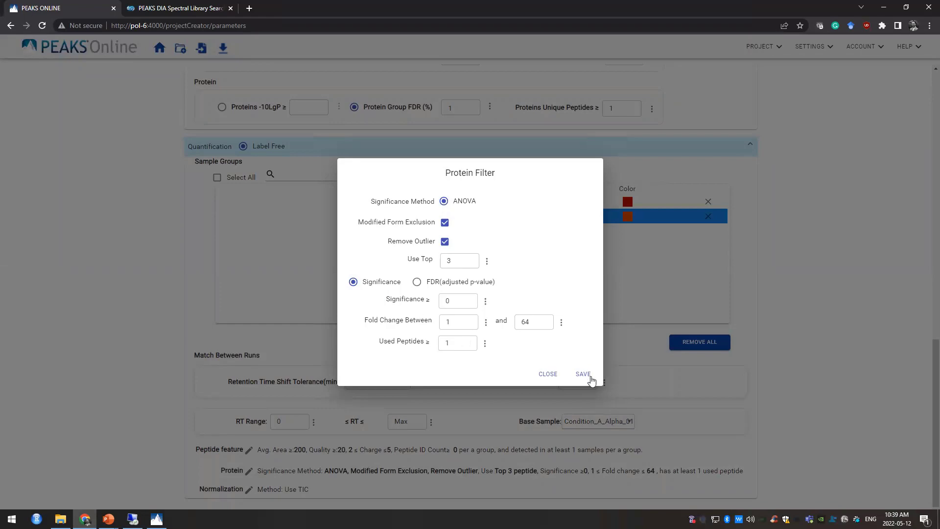
pyautogui.click(671, 343)
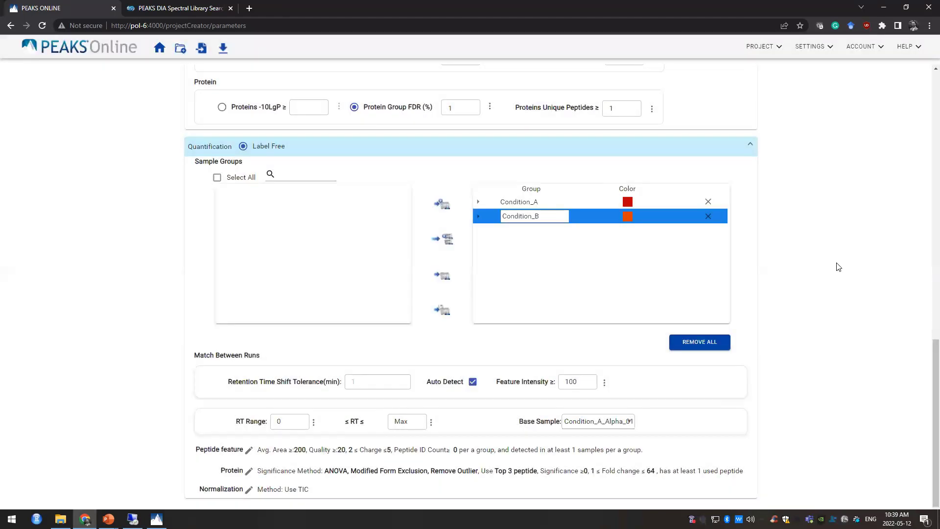
# Try the No normalization option for the quantification and close the normalization settings without saving.
pyautogui.click(248, 489)
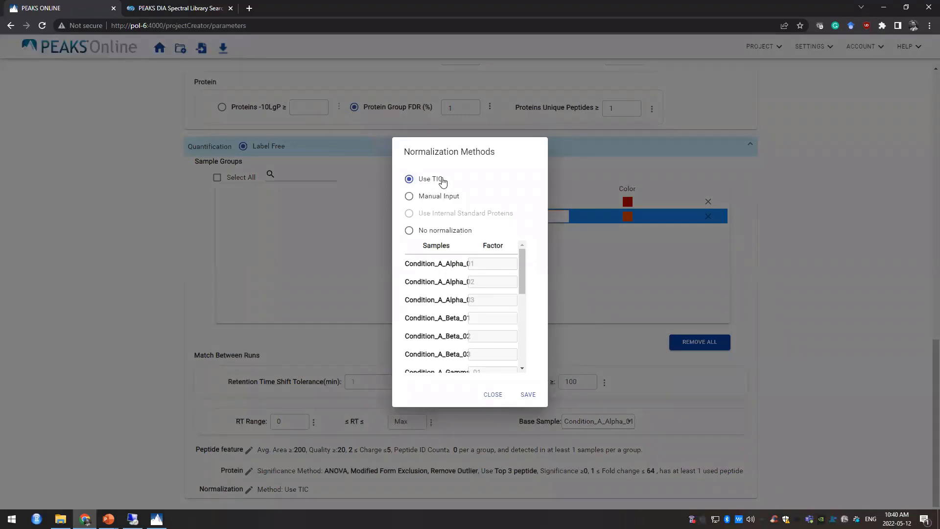
pyautogui.click(410, 231)
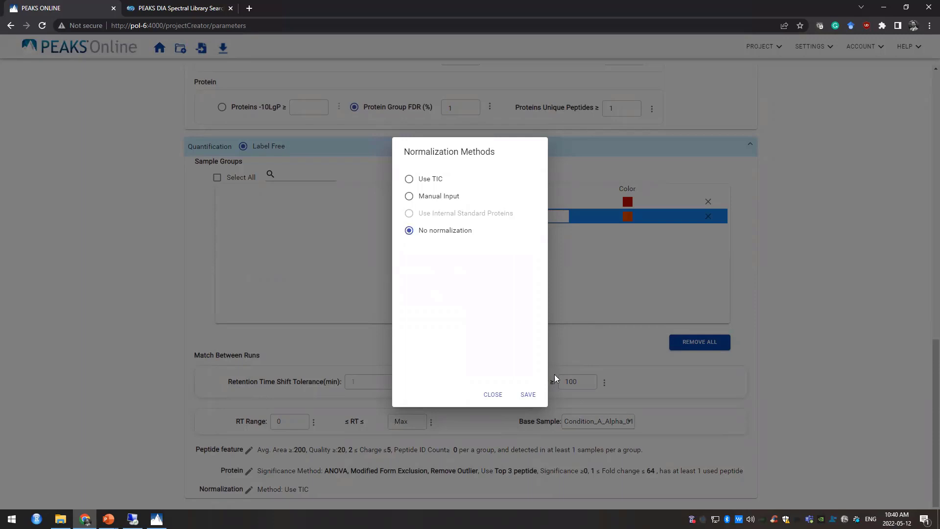
pyautogui.click(489, 400)
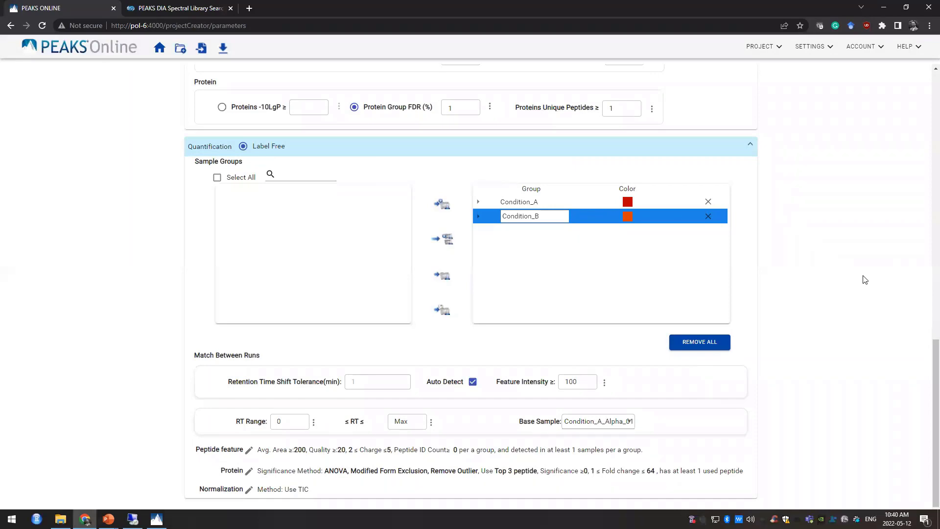
# Submit the configured Demo project analysis with spectral library search, database search and label-free quantification.
pyautogui.scroll(15, 862, 281)
pyautogui.click(703, 138)
pyautogui.click(541, 325)
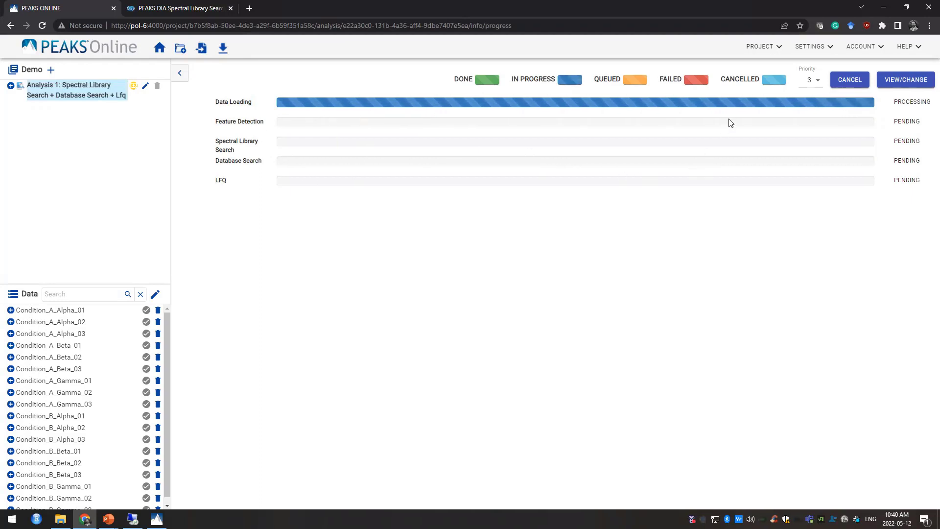
# Open the PXD028735_DIA project and review the Spectral Library summary, including sample statistics, FDR curve, mass error and RT calibration.
pyautogui.click(160, 49)
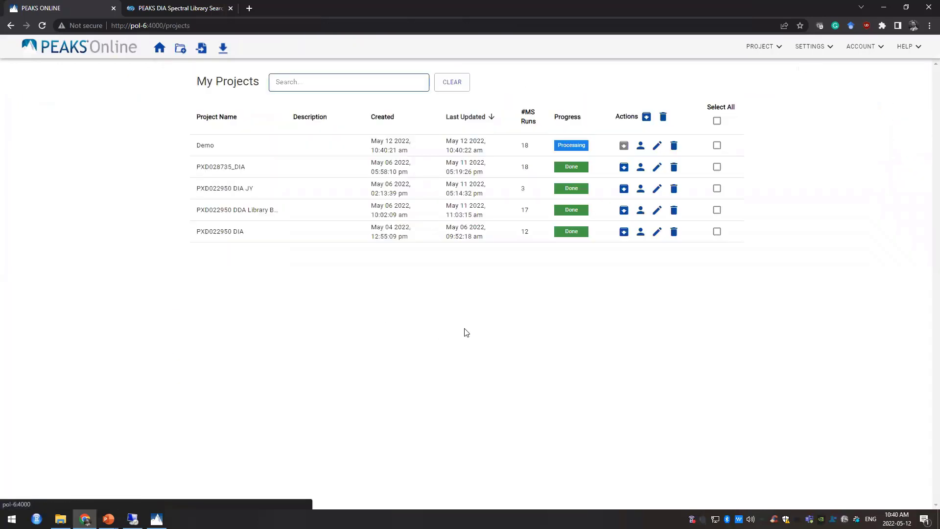
pyautogui.click(236, 169)
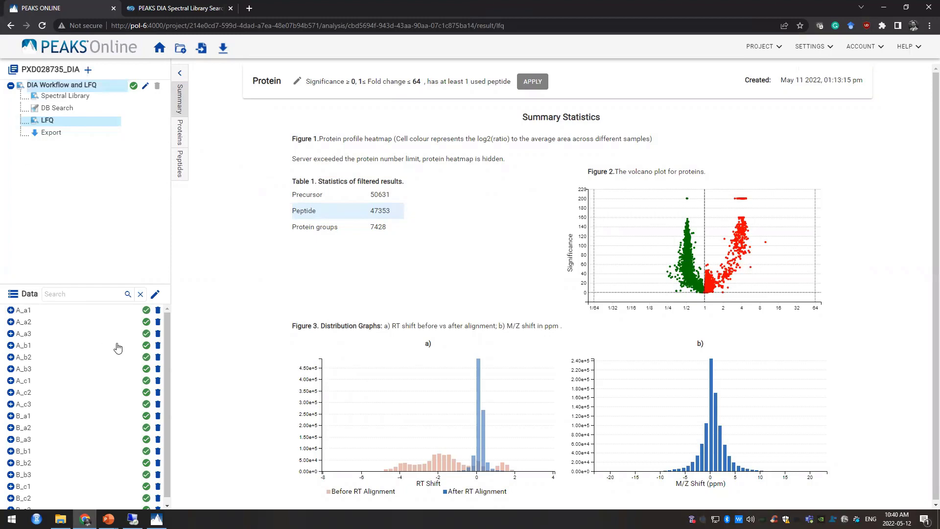
pyautogui.click(51, 99)
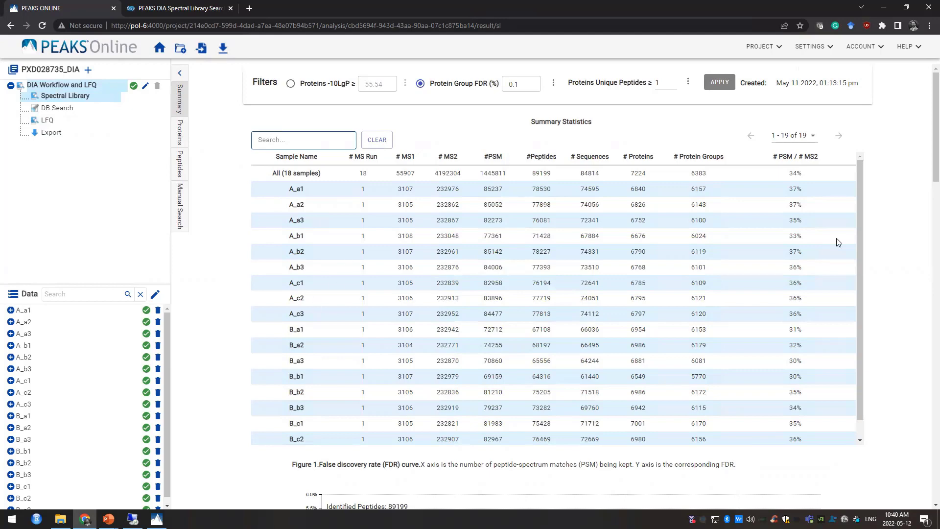
pyautogui.scroll(-2, 905, 178)
pyautogui.scroll(-5, 904, 177)
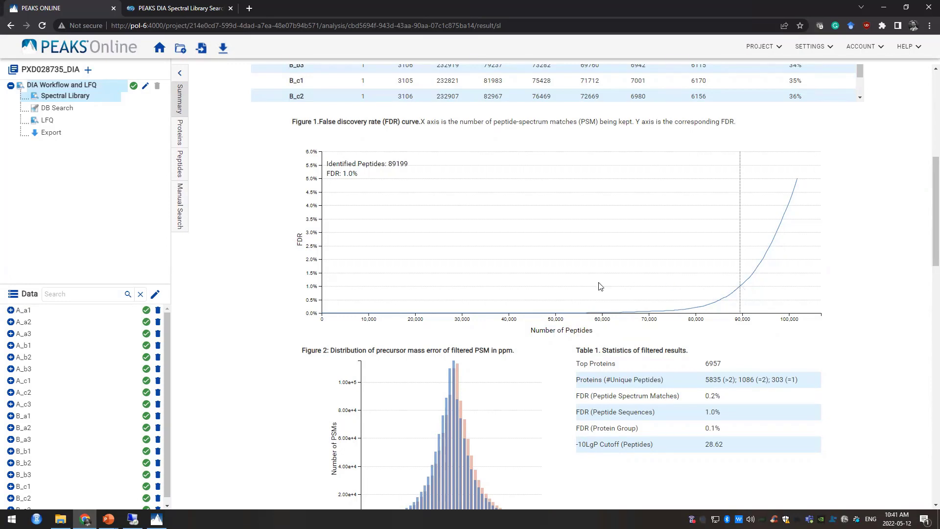
pyautogui.scroll(-3, 601, 286)
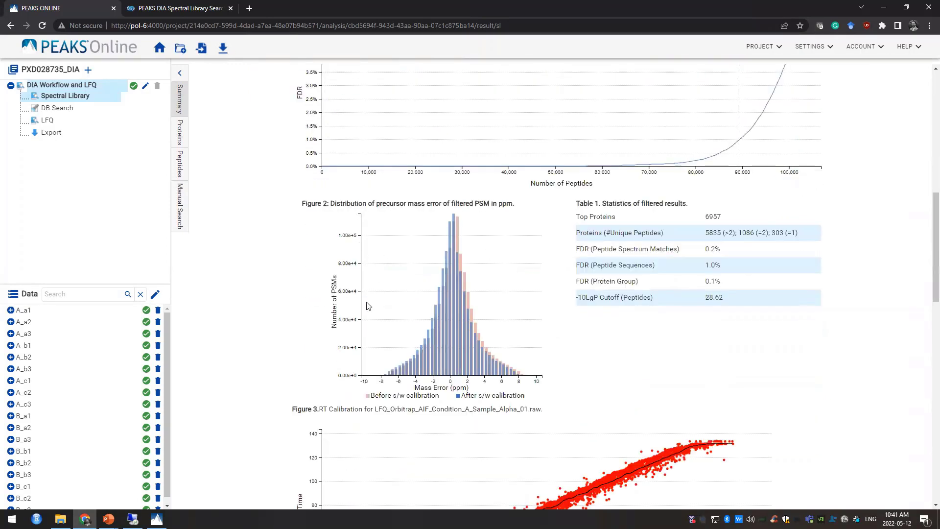
pyautogui.scroll(-1, 405, 306)
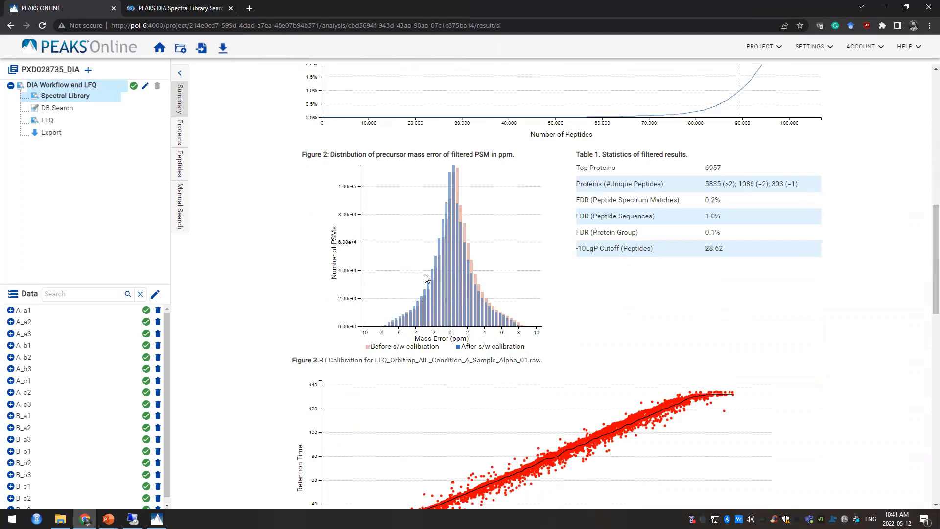
pyautogui.scroll(-4, 428, 278)
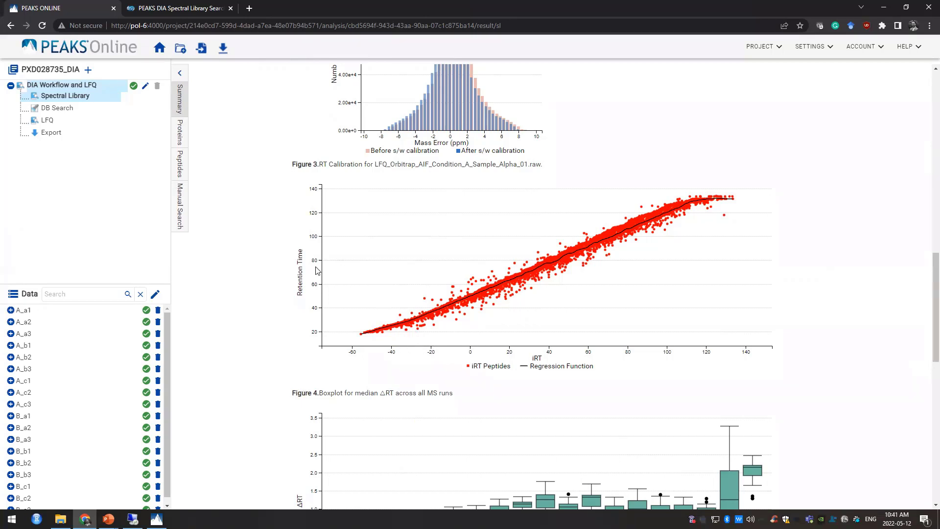
# Examine the Spectral Library protein coverage of P78527|PRKDC_HUMAN for the specified sample A_a1.
pyautogui.click(182, 132)
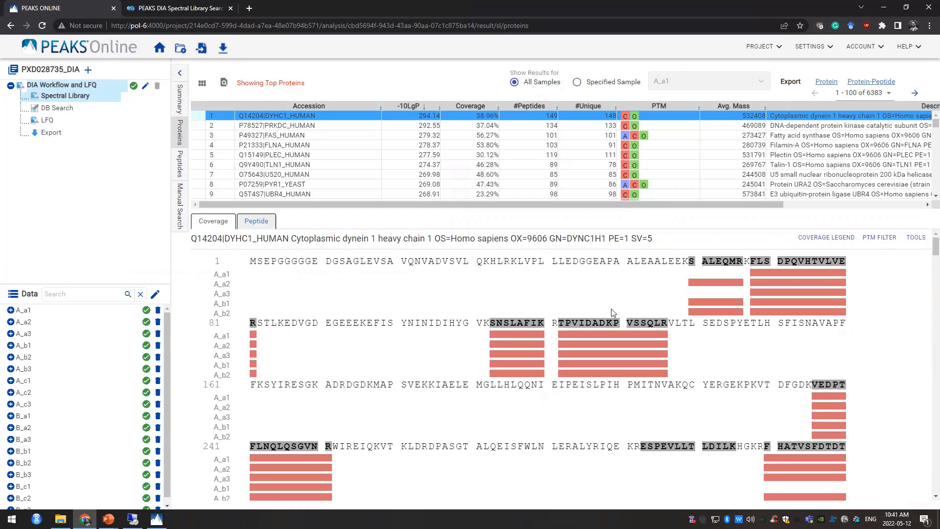
pyautogui.click(577, 81)
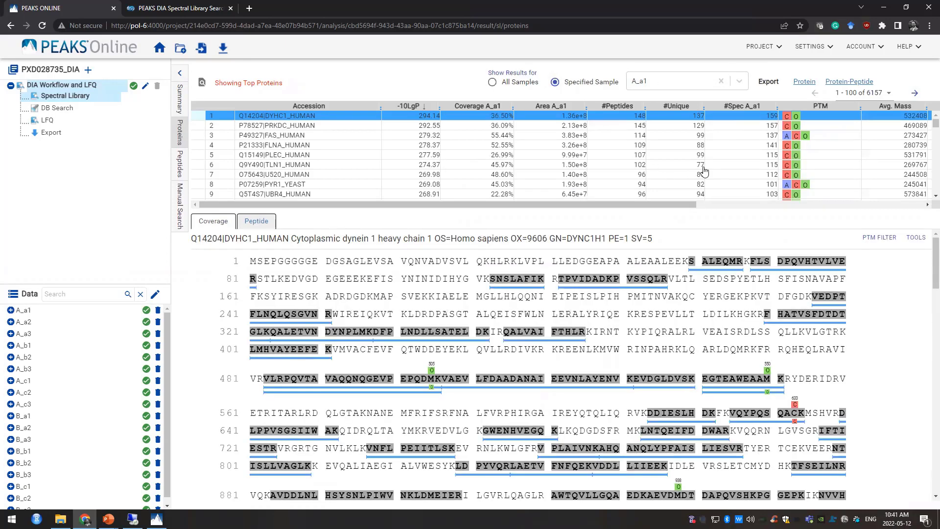
pyautogui.click(268, 128)
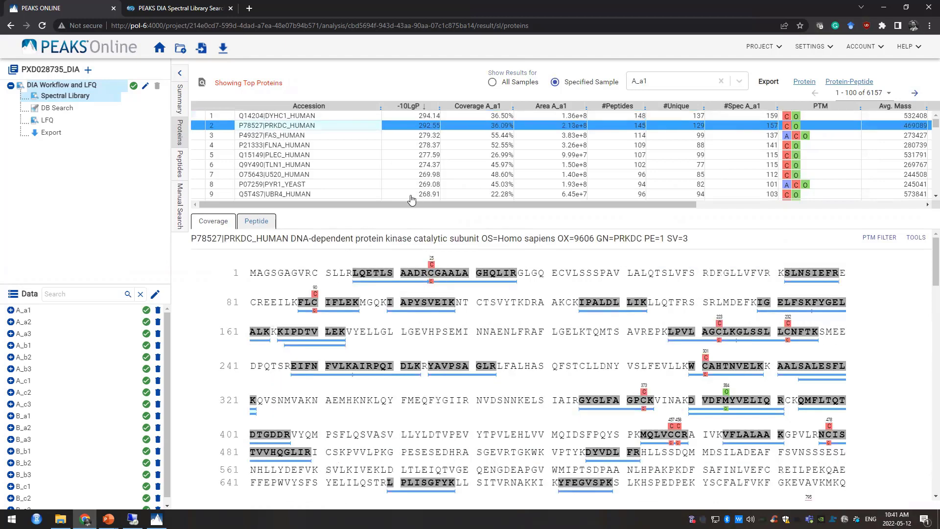
pyautogui.moveTo(823, 294)
pyautogui.scroll(-2, 583, 281)
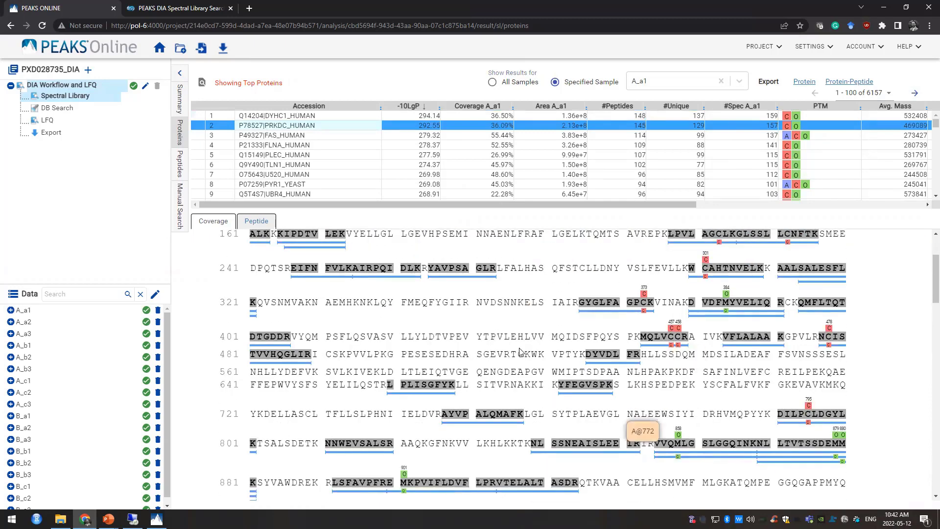
pyautogui.scroll(2, 563, 352)
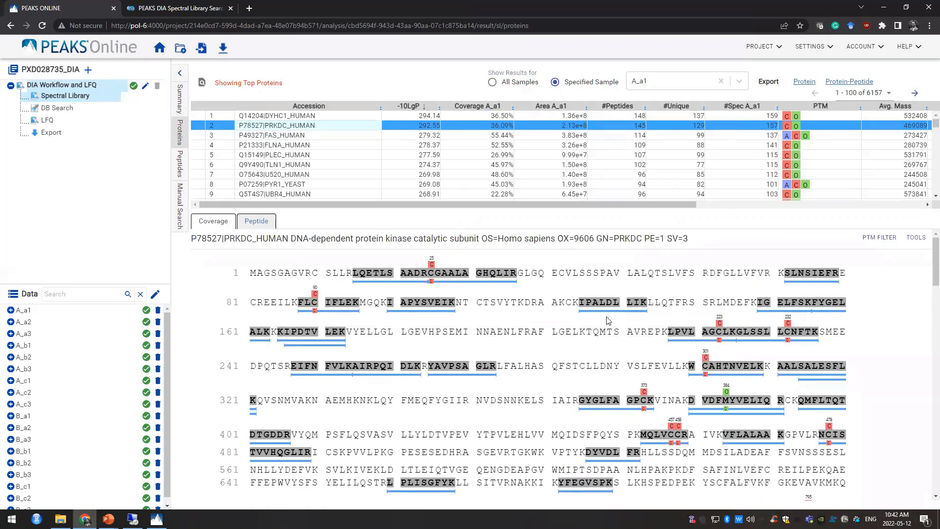
# Compare the query and library spectra of peptide IPALDLLIK, view its annotated spectrum and close the details.
pyautogui.click(608, 316)
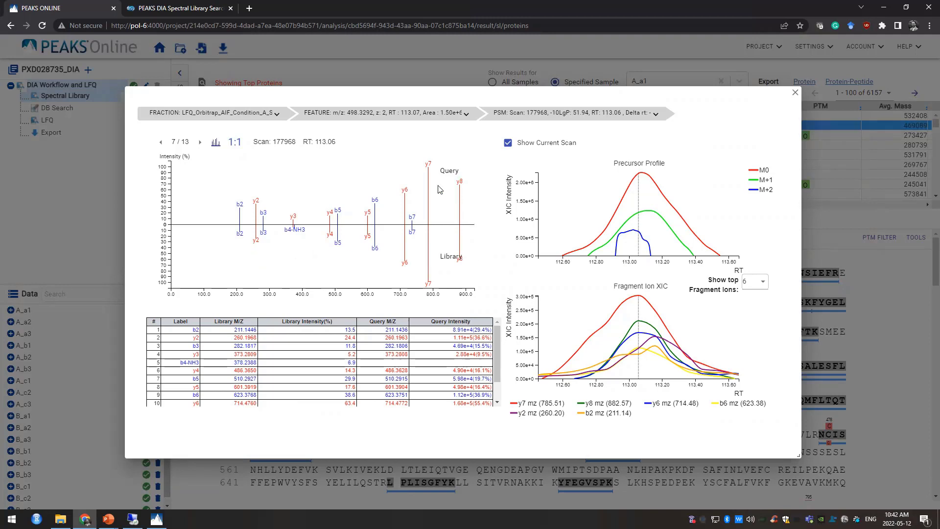
pyautogui.moveTo(404, 190)
pyautogui.click(216, 145)
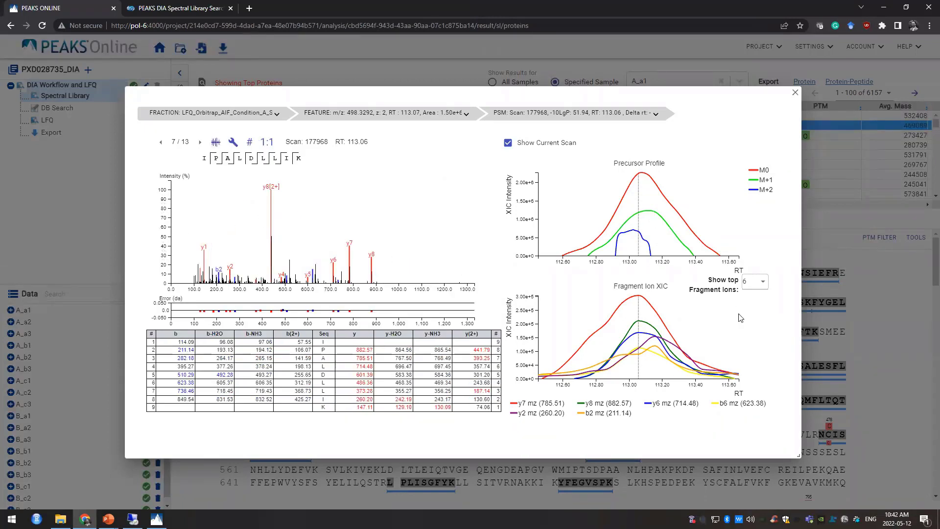
pyautogui.click(796, 92)
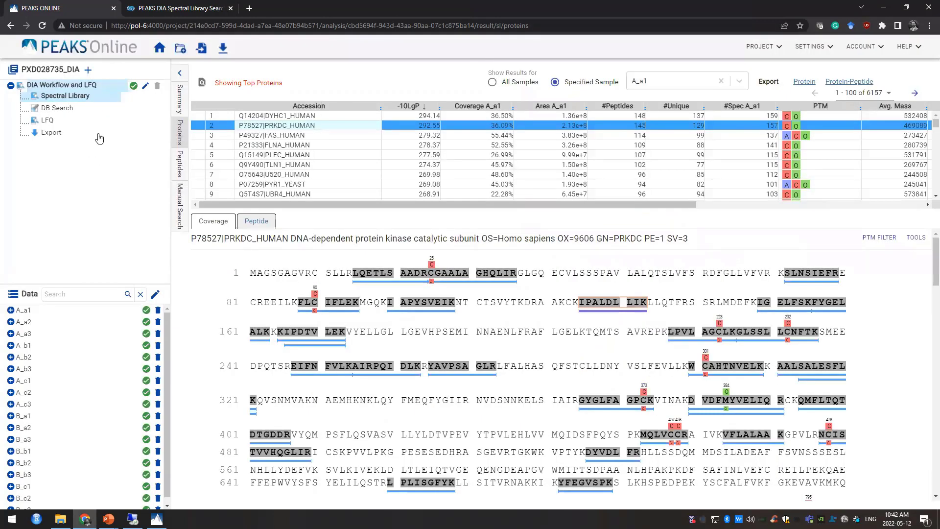
# Review the DB Search summary for all samples and show the coverage of P78527|PRKDC_HUMAN for sample A_a1.
pyautogui.click(53, 110)
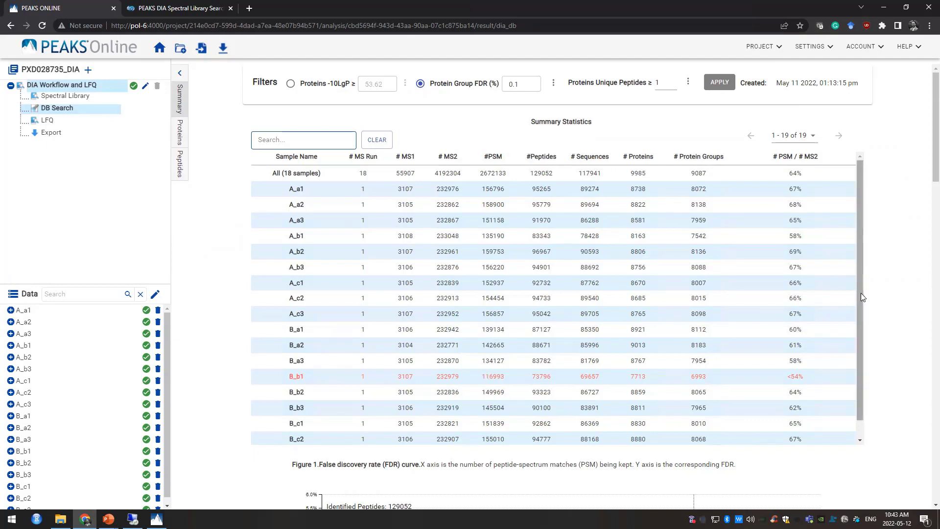
pyautogui.moveTo(862, 297); pyautogui.dragTo(861, 316)
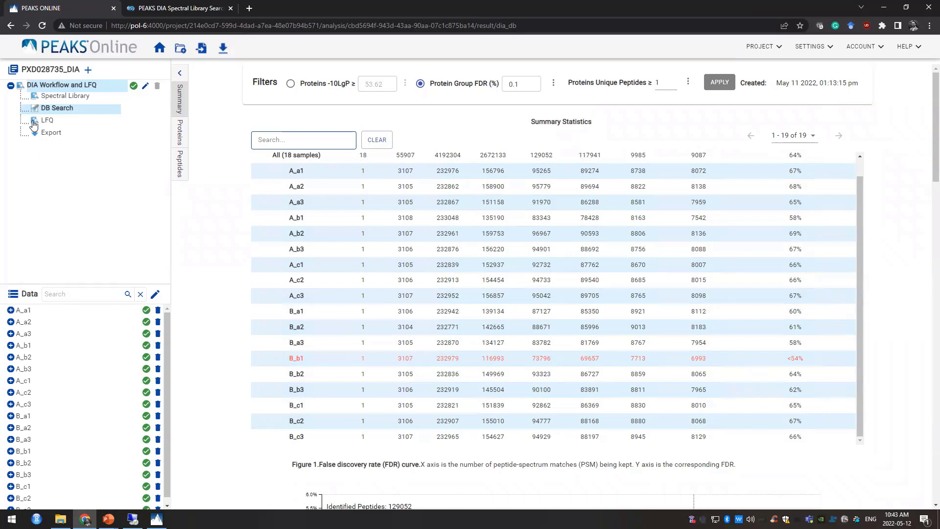
pyautogui.click(181, 139)
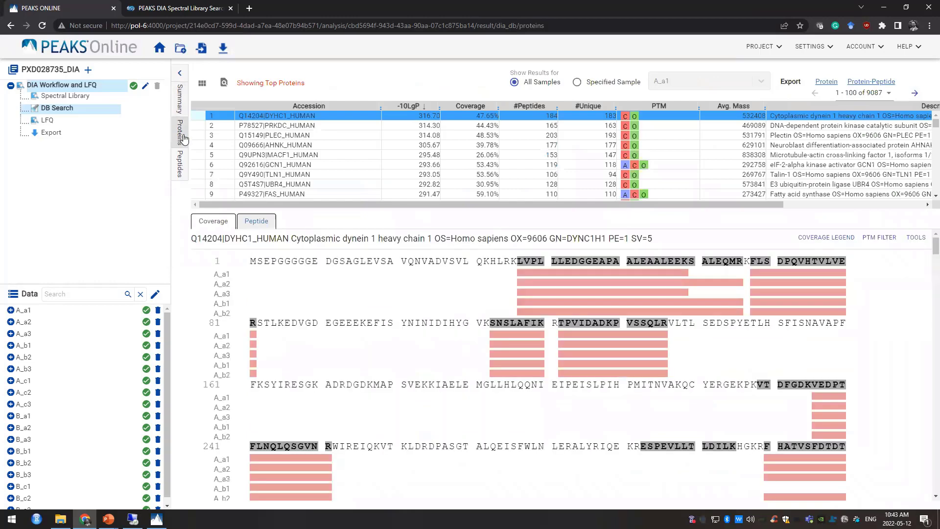
pyautogui.click(584, 85)
pyautogui.click(667, 80)
pyautogui.click(666, 81)
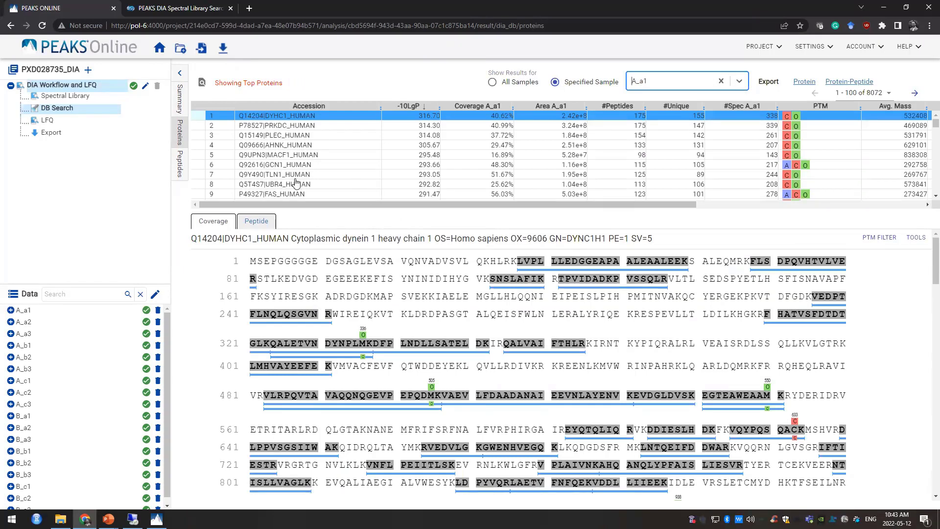
pyautogui.click(301, 126)
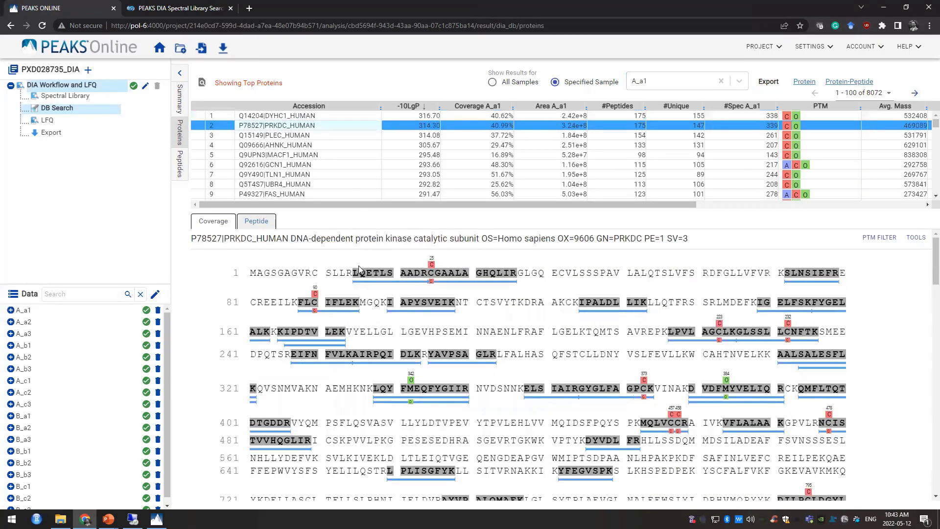
# Inspect the PRKDC_HUMAN peptide DPTVHDDVLELEMDELNR against its predicted spectrum, then in the annotated spectrum view.
pyautogui.click(256, 221)
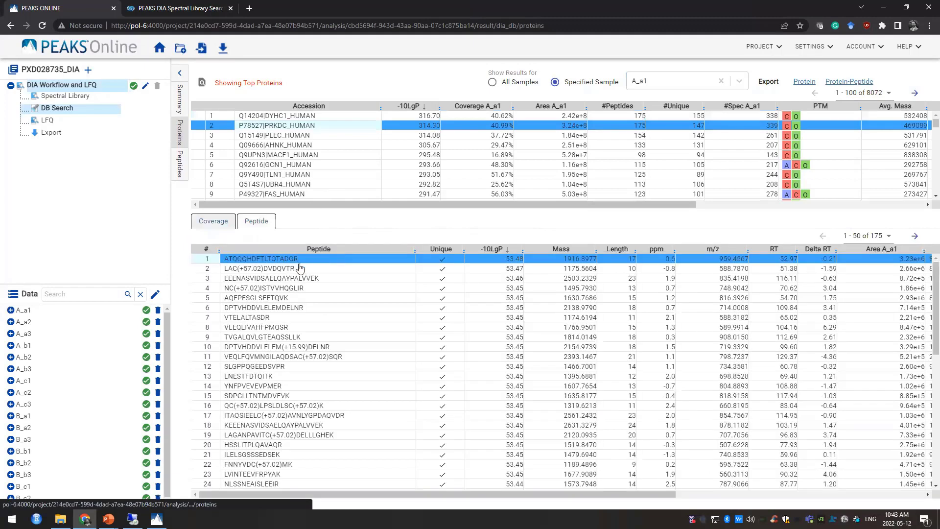
pyautogui.doubleClick(260, 307)
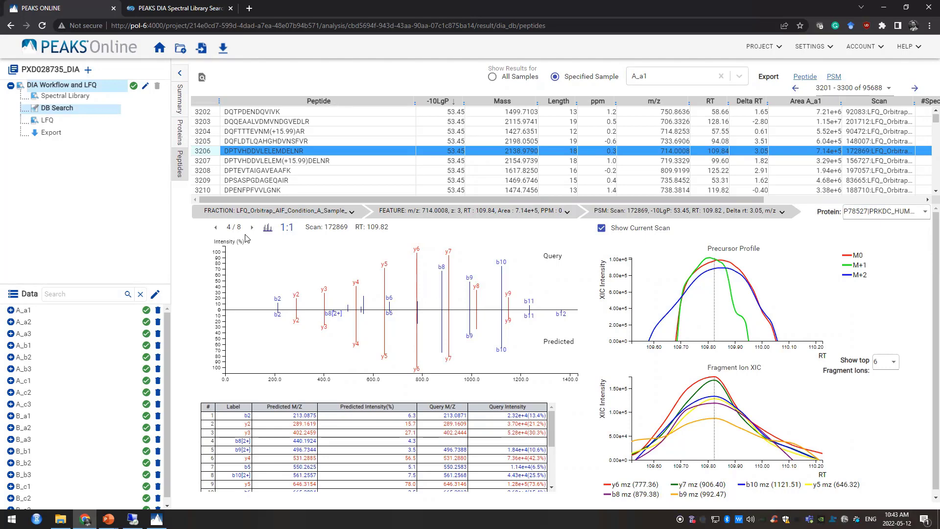
pyautogui.click(267, 228)
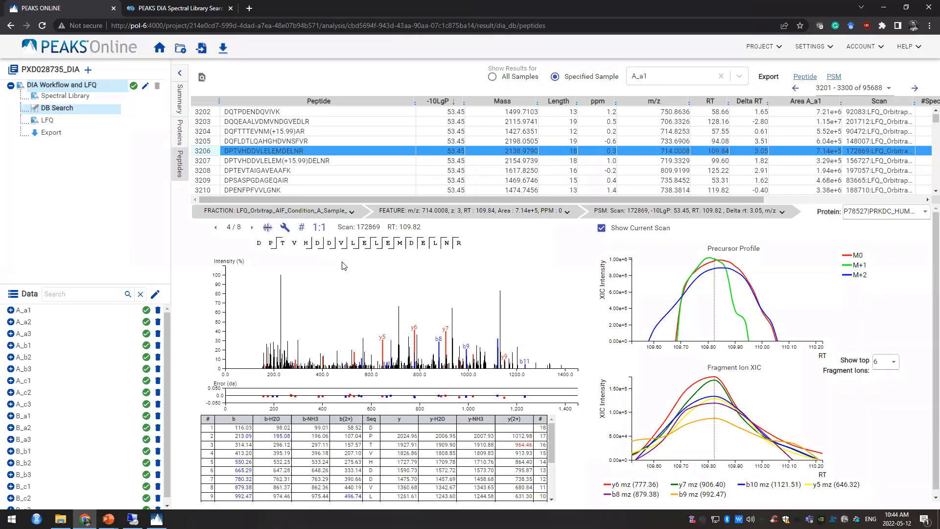
# Review the LFQ summary statistics, then the quantified protein list and its volcano plot.
pyautogui.click(41, 122)
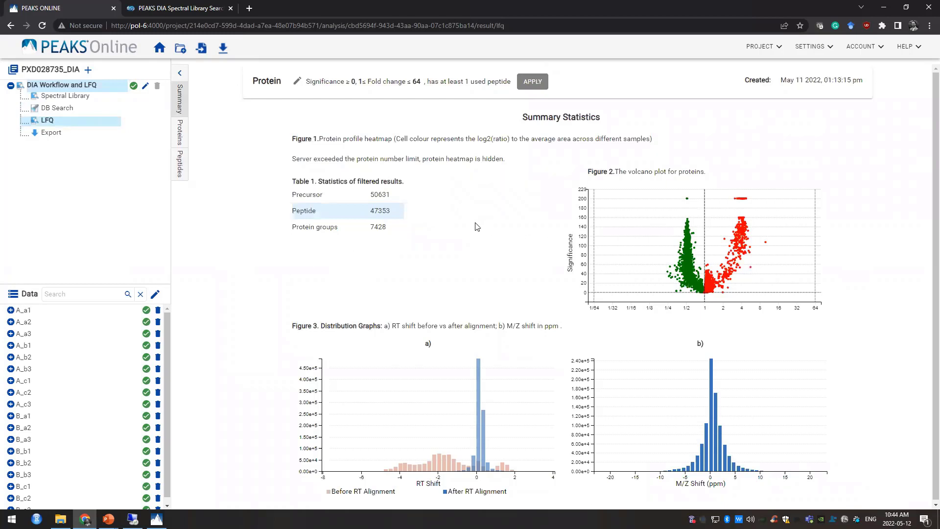
pyautogui.click(179, 133)
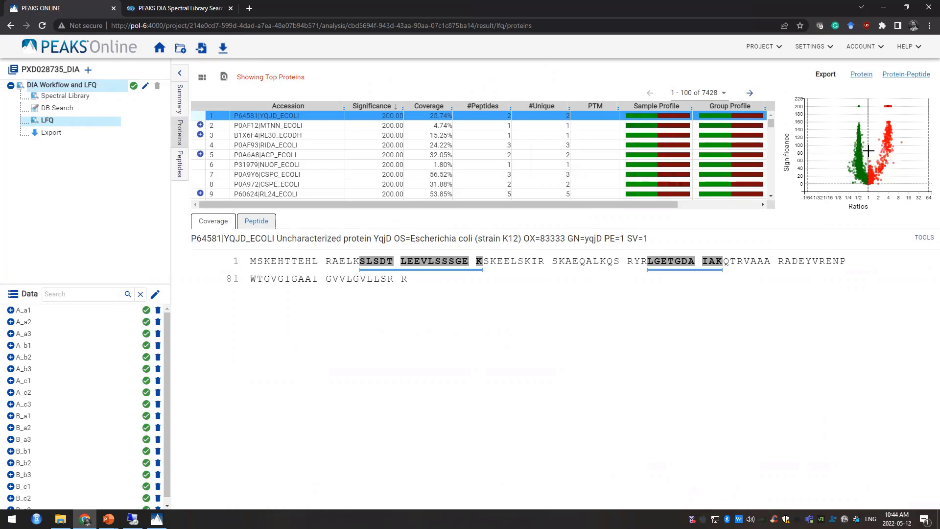
pyautogui.moveTo(888, 139)
# Filter the LFQ proteins to top proteins whose accession contains YEAST and sort them by descending peptide count.
pyautogui.click(226, 77)
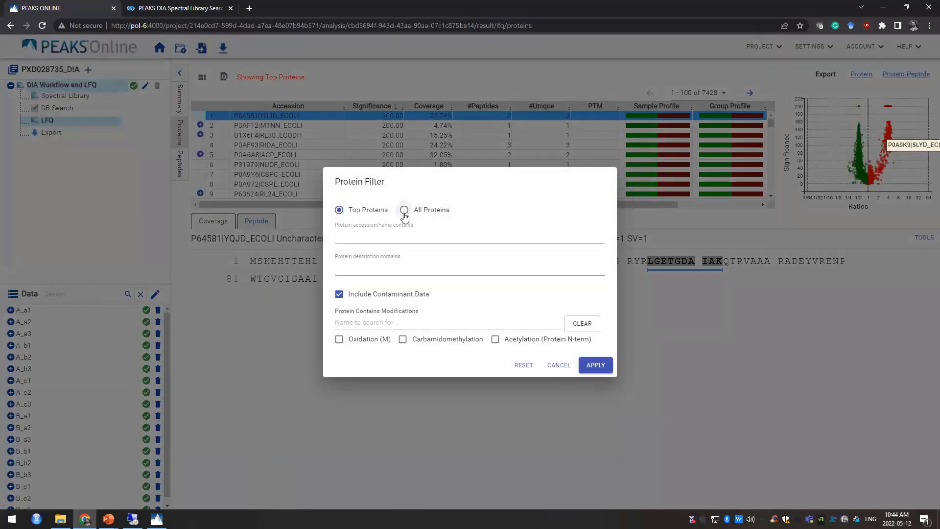
pyautogui.click(370, 236)
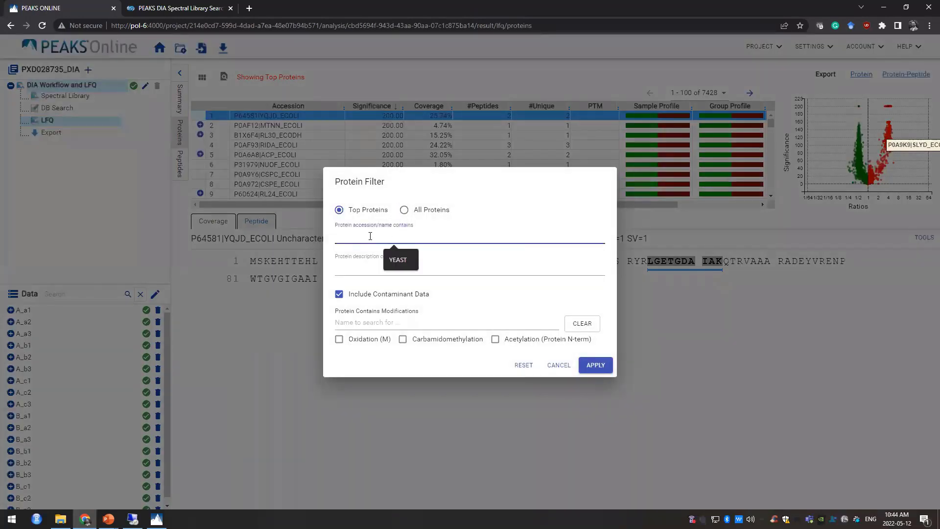
pyautogui.write('YEAST')
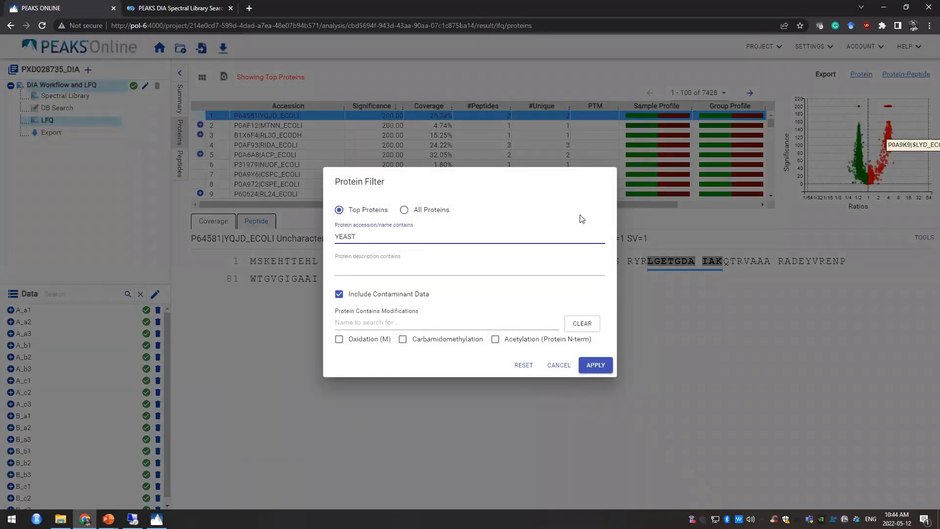
pyautogui.click(598, 366)
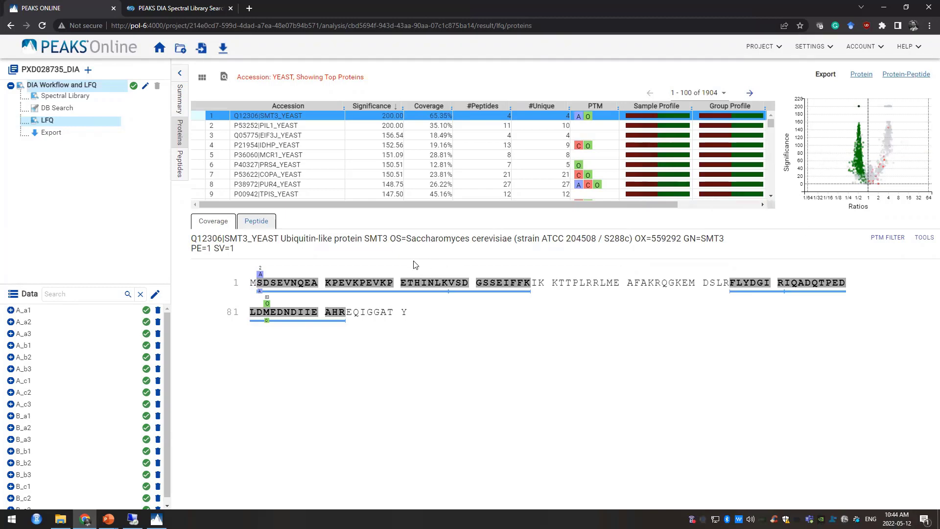
pyautogui.click(487, 109)
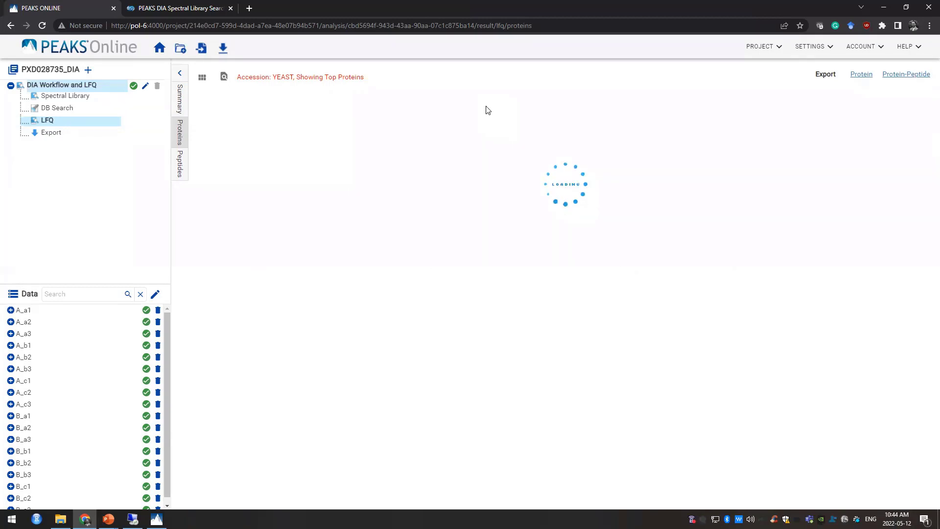
pyautogui.click(483, 107)
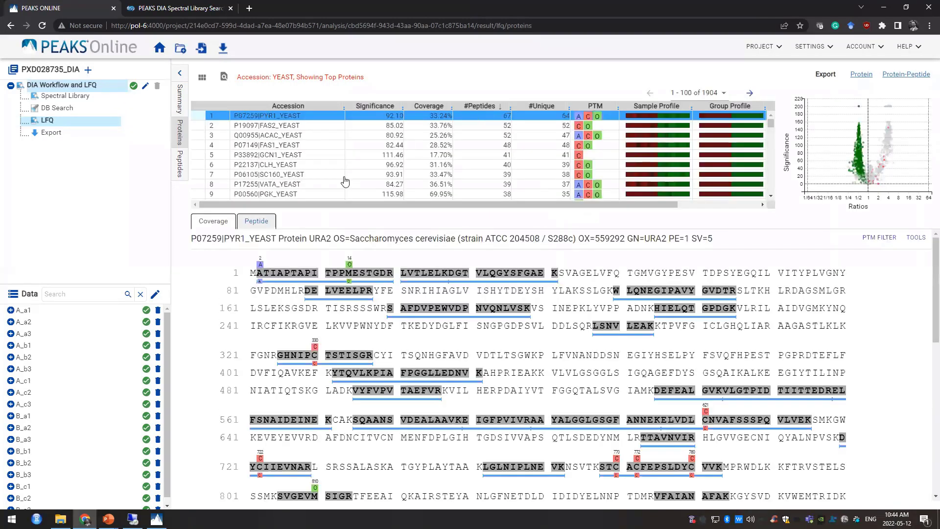
# Check the sample and group profiles for P07259|PYR1_YEAST and its peptides, and open the XIC details of peptide ELVAPGAIQNLIR.
pyautogui.click(256, 223)
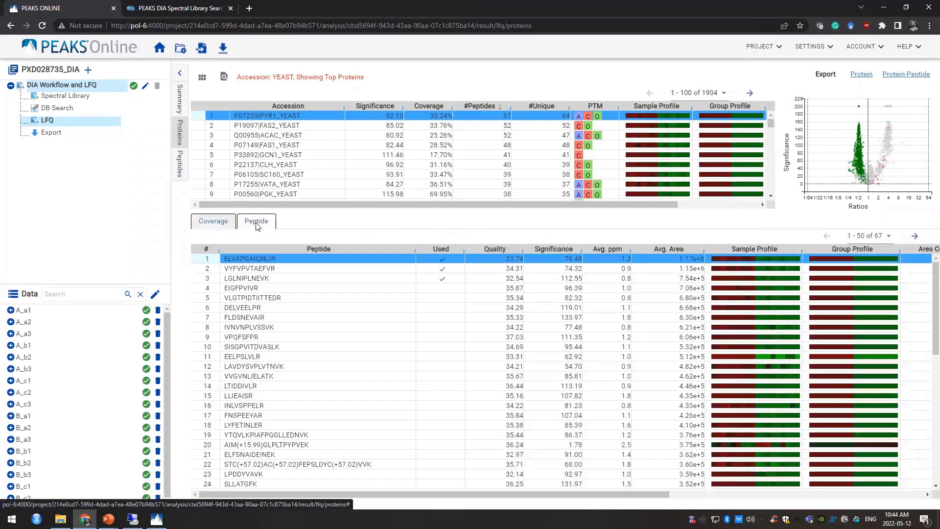
pyautogui.moveTo(751, 265)
pyautogui.moveTo(636, 175)
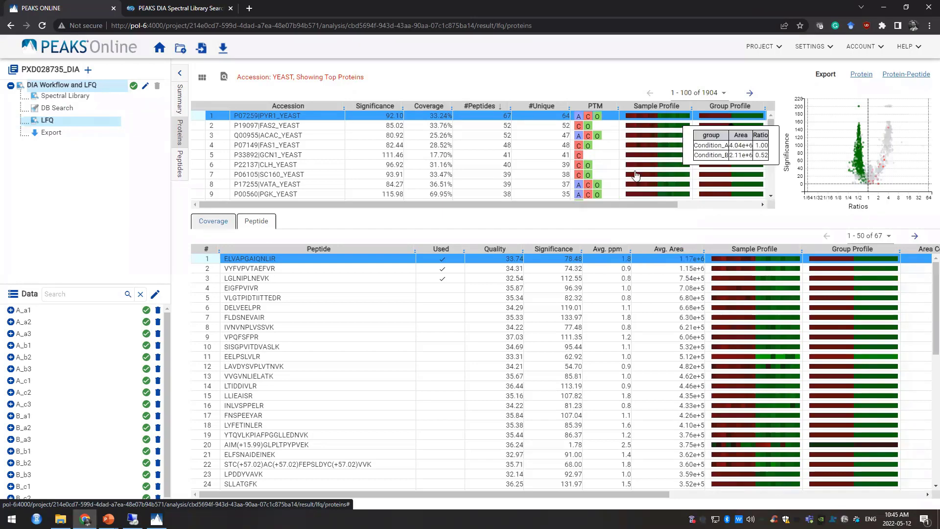
pyautogui.click(268, 260)
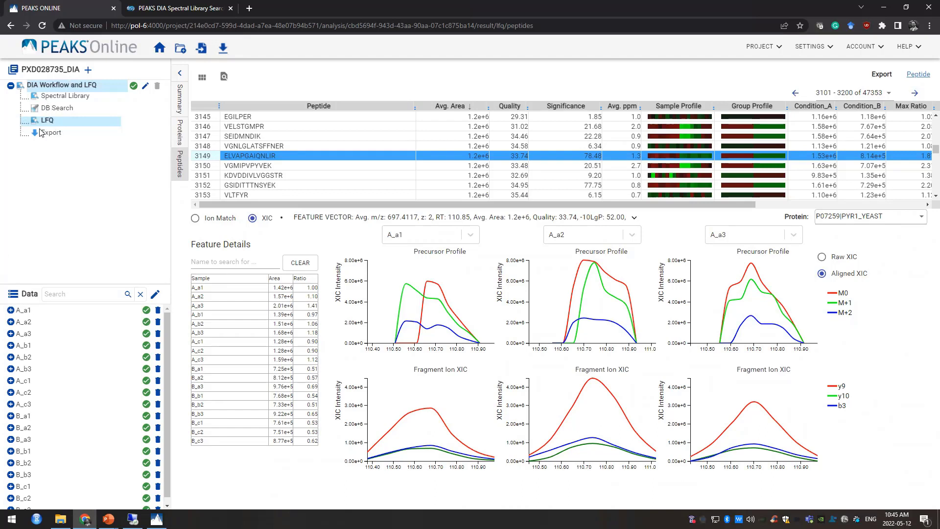
# Select the Protein CSV and Peptide CSV files of both Database Search and LFQ for export.
pyautogui.click(69, 131)
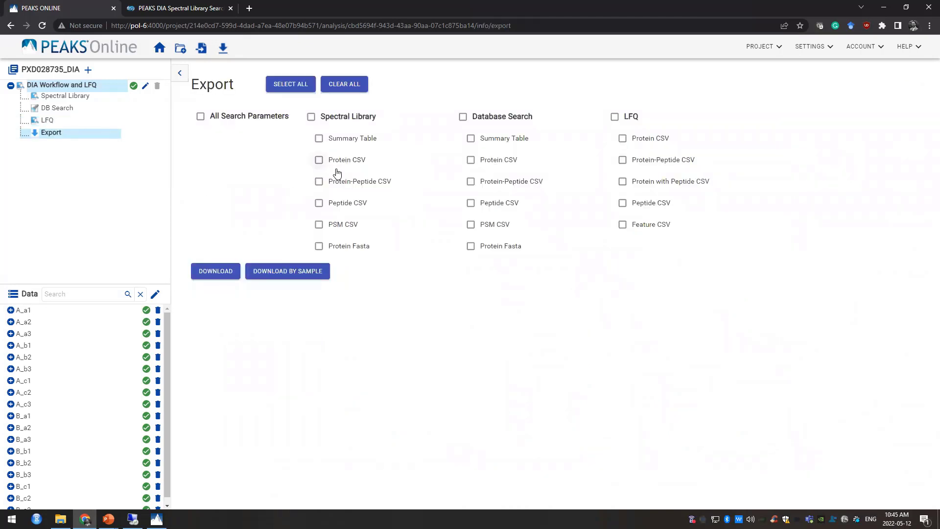
pyautogui.click(471, 159)
pyautogui.click(472, 203)
pyautogui.click(623, 139)
pyautogui.click(640, 205)
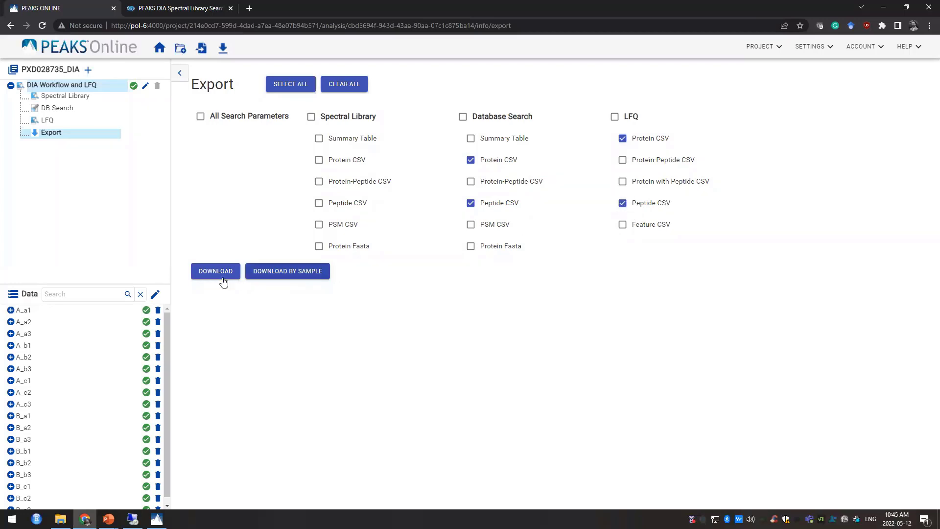